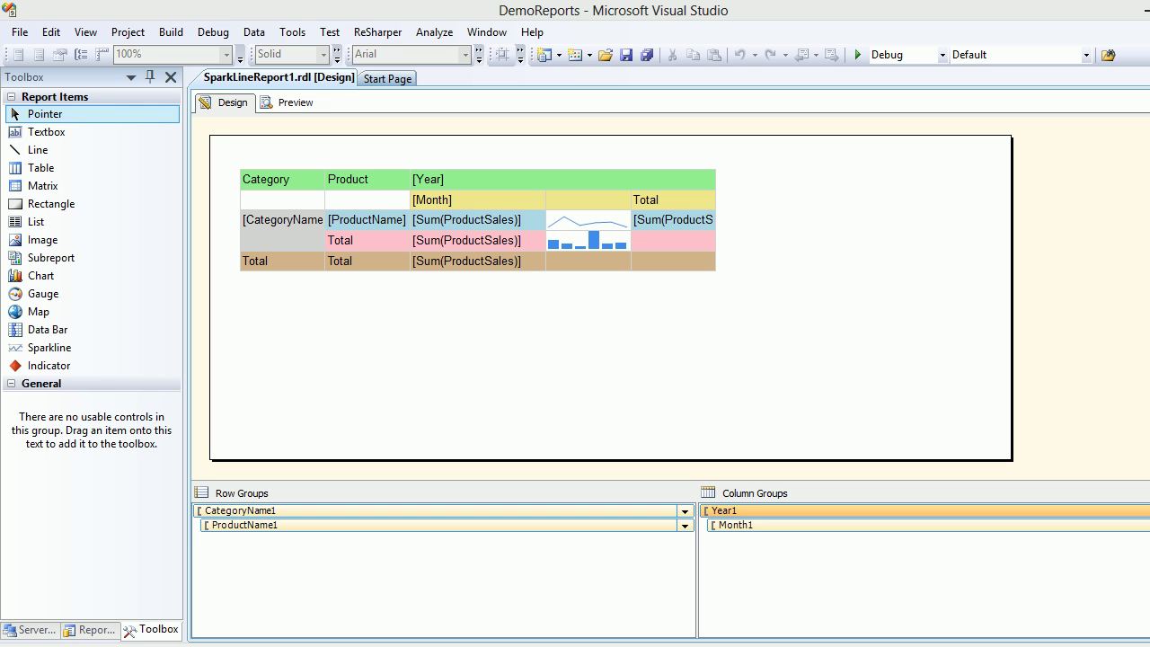
Step: Preview the report and examine the sparkline column beside the monthly sales
{"action": "left_click", "coordinate": [289, 102]}
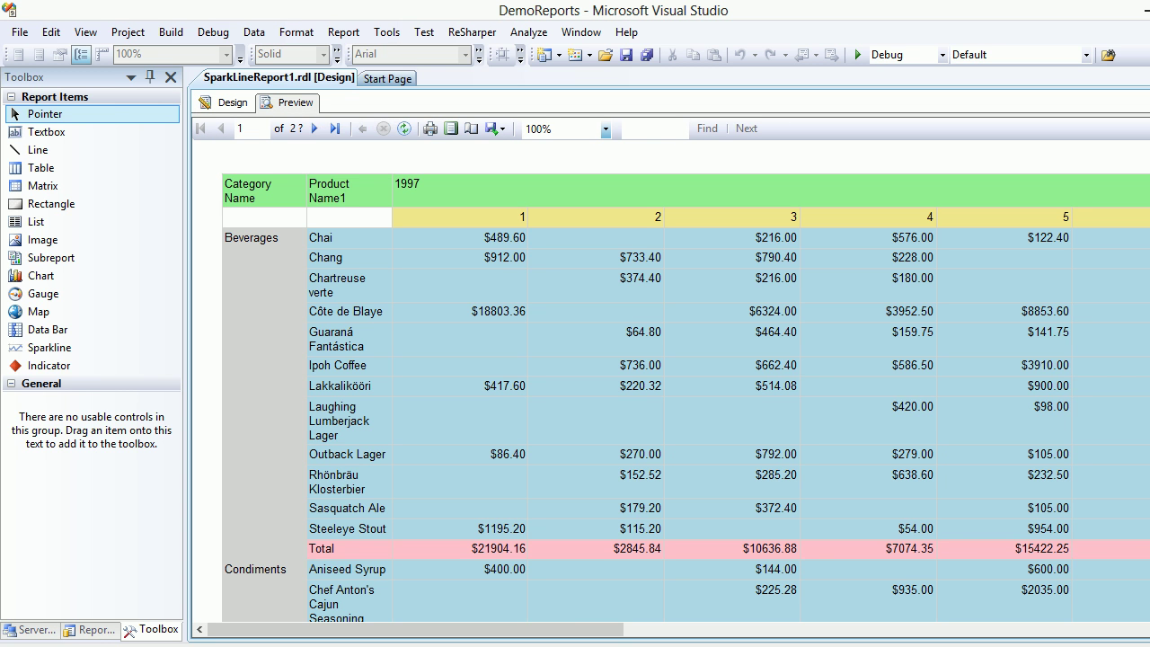
{"action": "left_click_drag", "start_coordinate": [415, 629], "coordinate": [918, 629]}
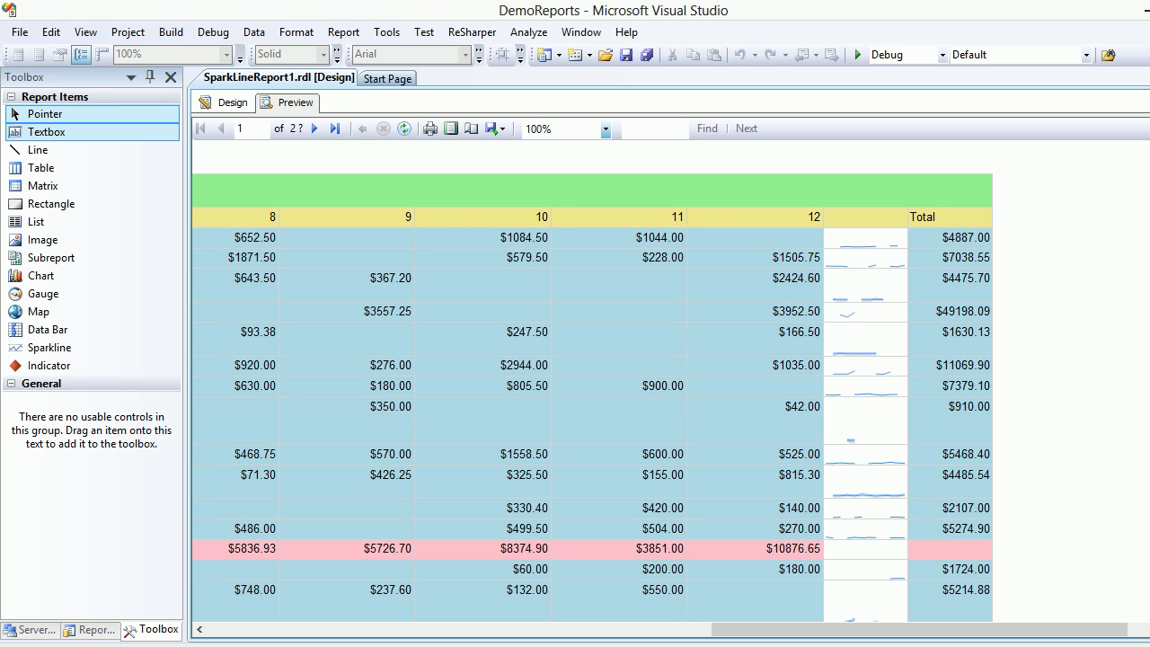
Step: Return to the report design and change the product row's sparkline to the first Column type
{"action": "left_click", "coordinate": [227, 102]}
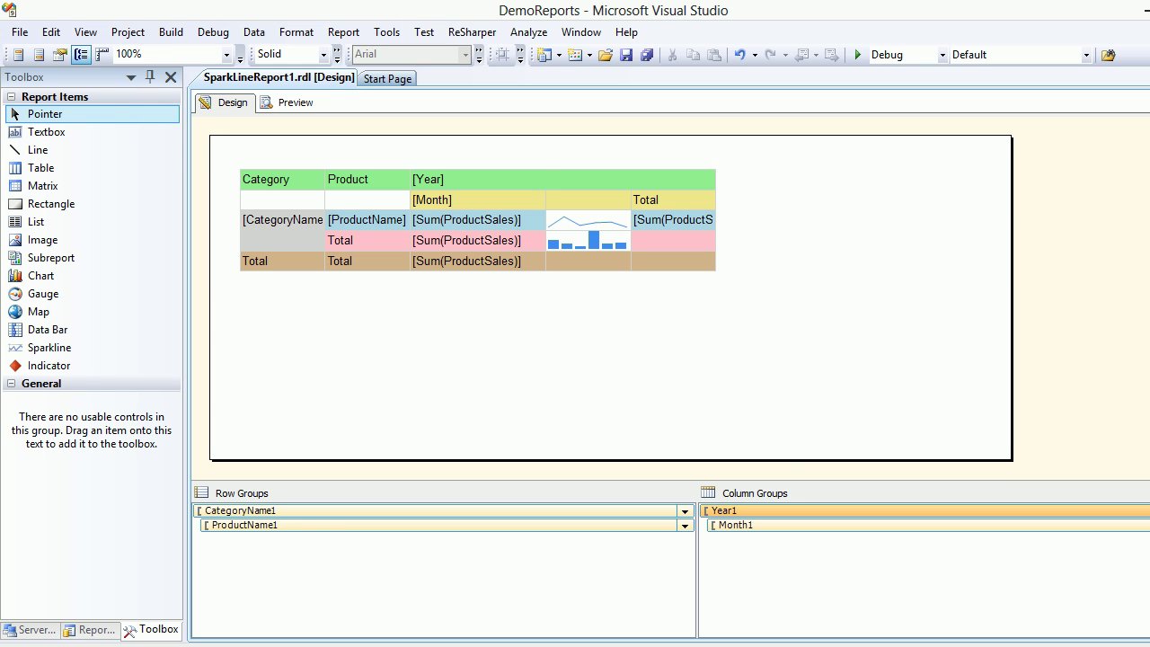
{"action": "double_click", "coordinate": [587, 221]}
{"action": "right_click", "coordinate": [586, 218]}
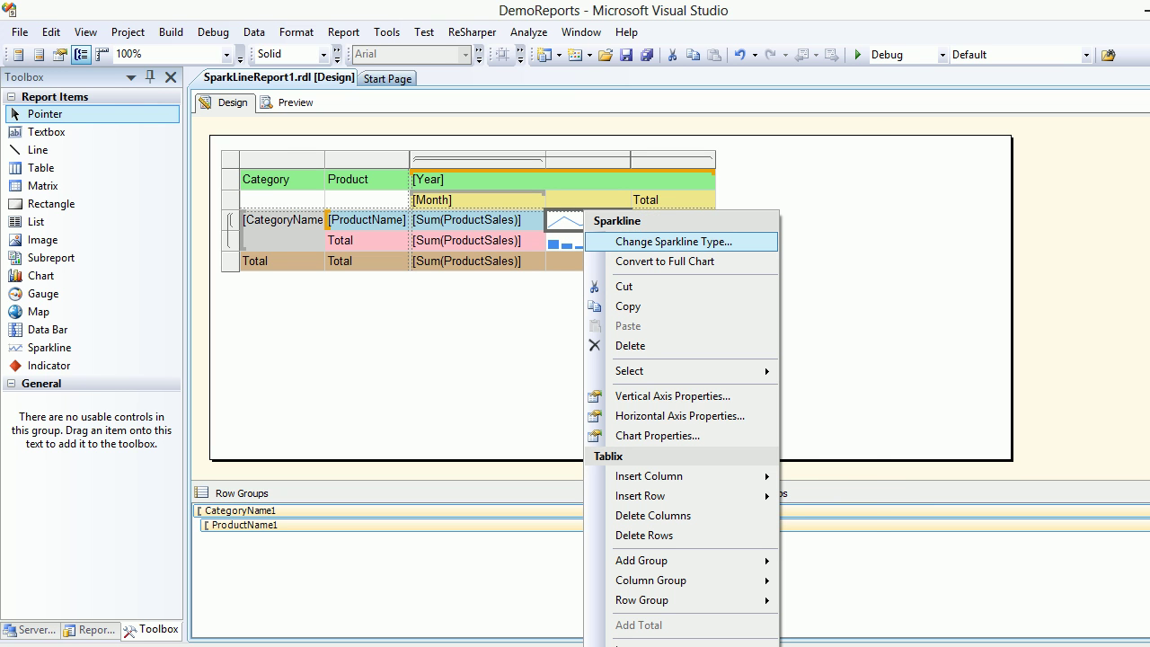
{"action": "left_click", "coordinate": [674, 241]}
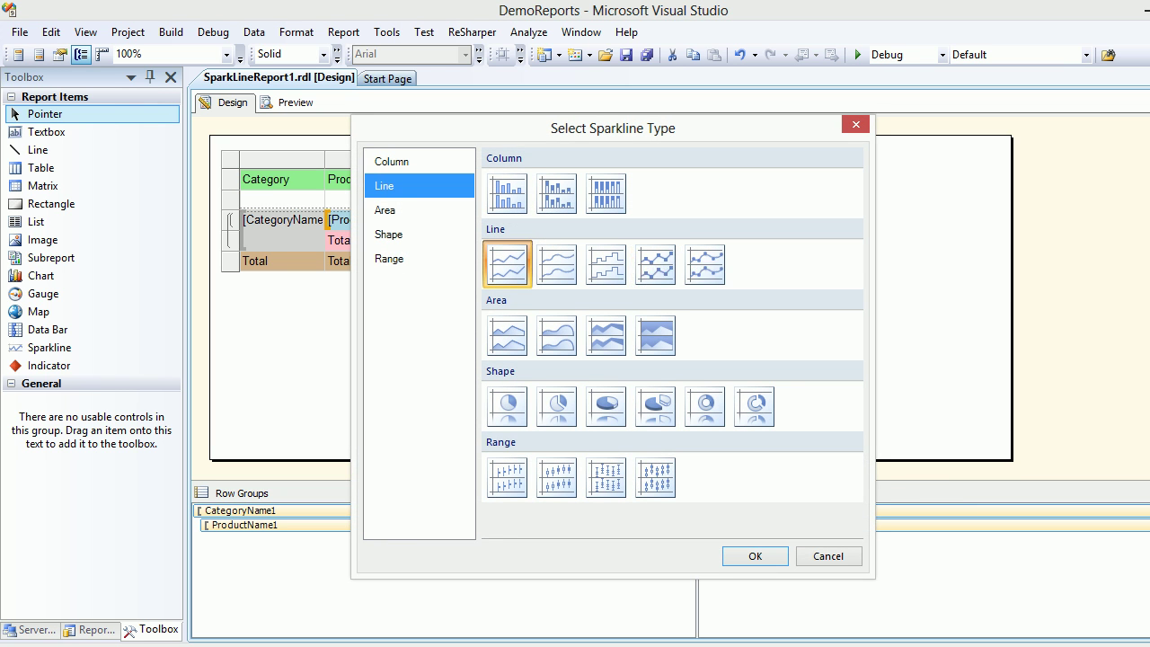
{"action": "double_click", "coordinate": [508, 193]}
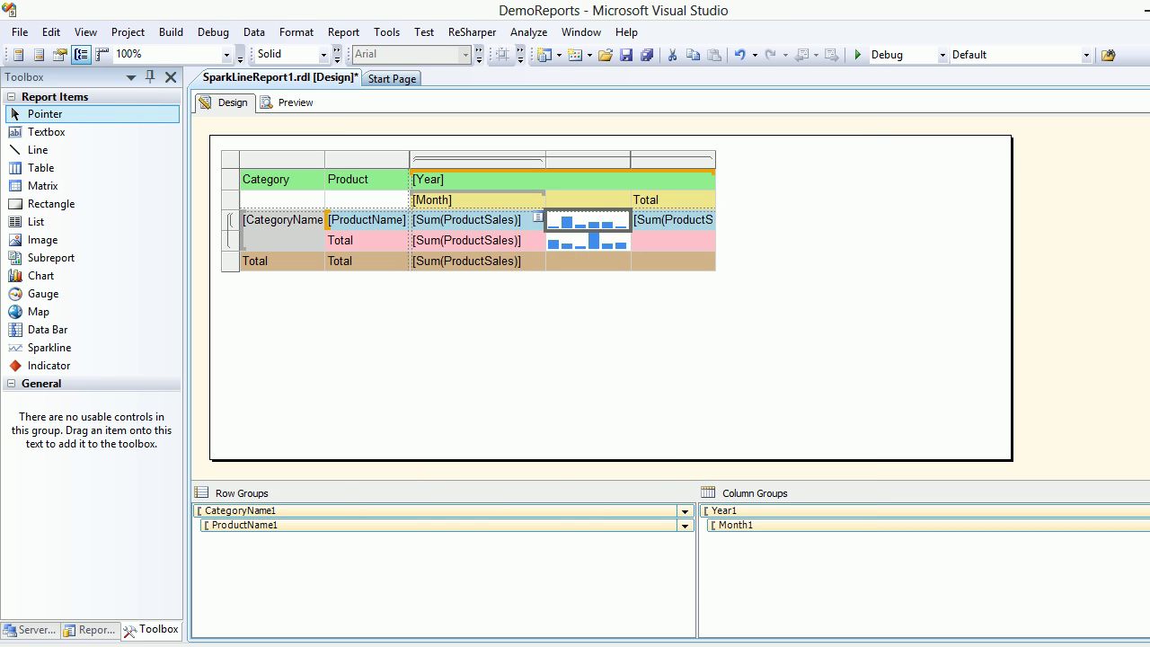
Step: Preview the report to check the column sparklines in the product rows, and return to the design
{"action": "left_click", "coordinate": [296, 103]}
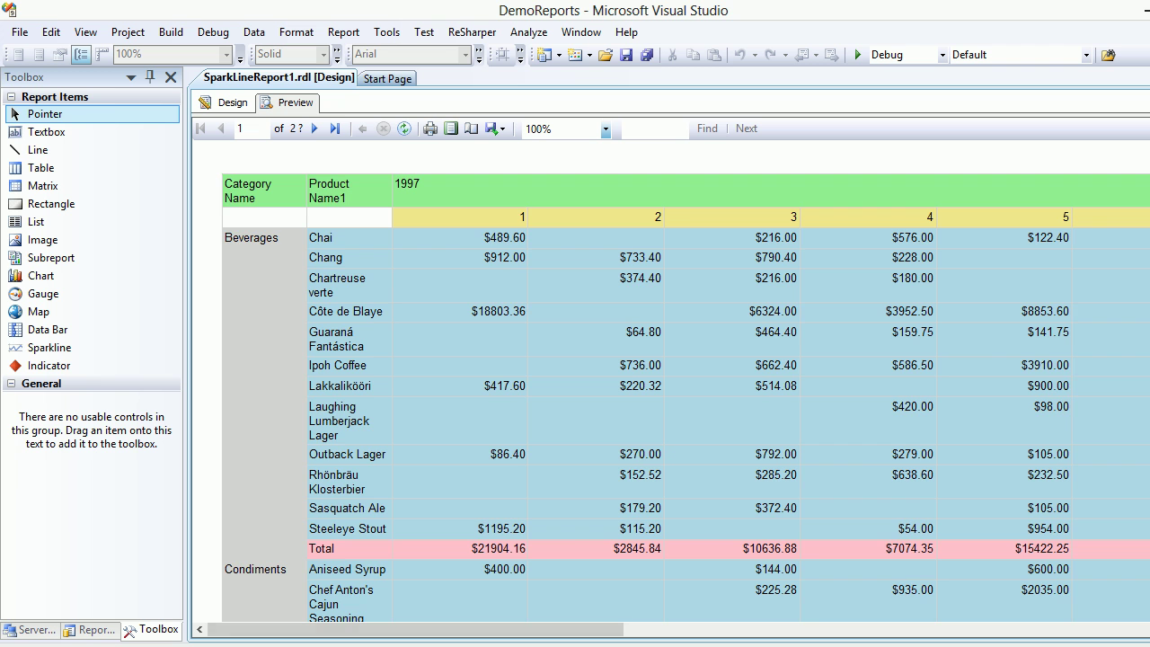
{"action": "left_click_drag", "start_coordinate": [415, 629], "coordinate": [946, 629]}
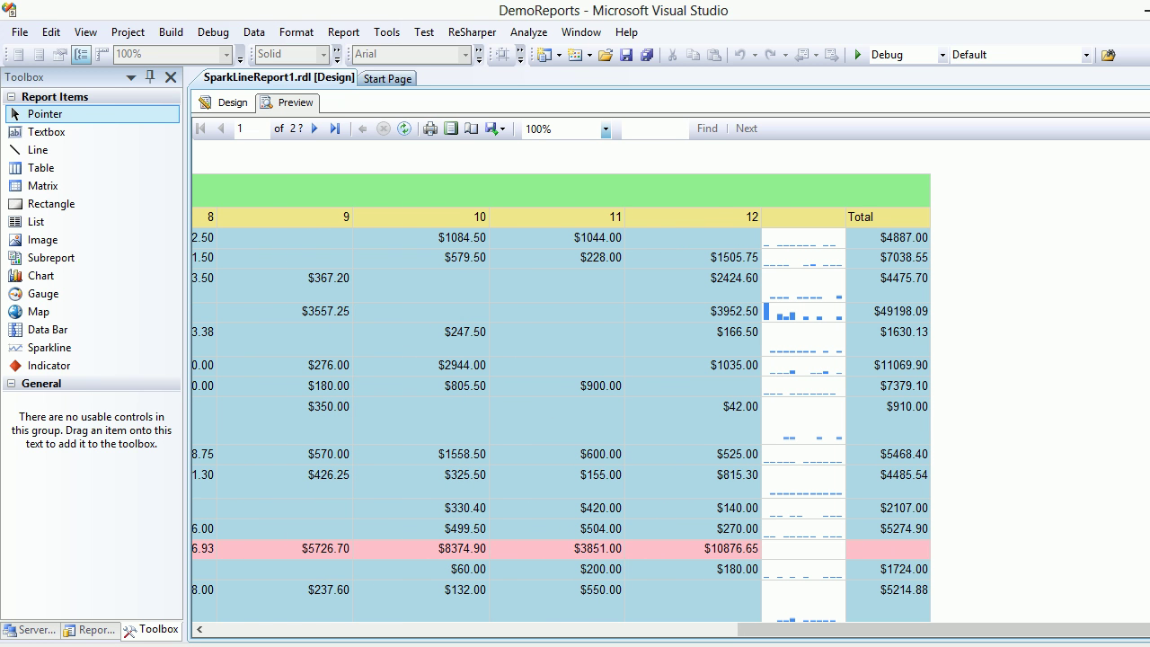
{"action": "left_click", "coordinate": [225, 103]}
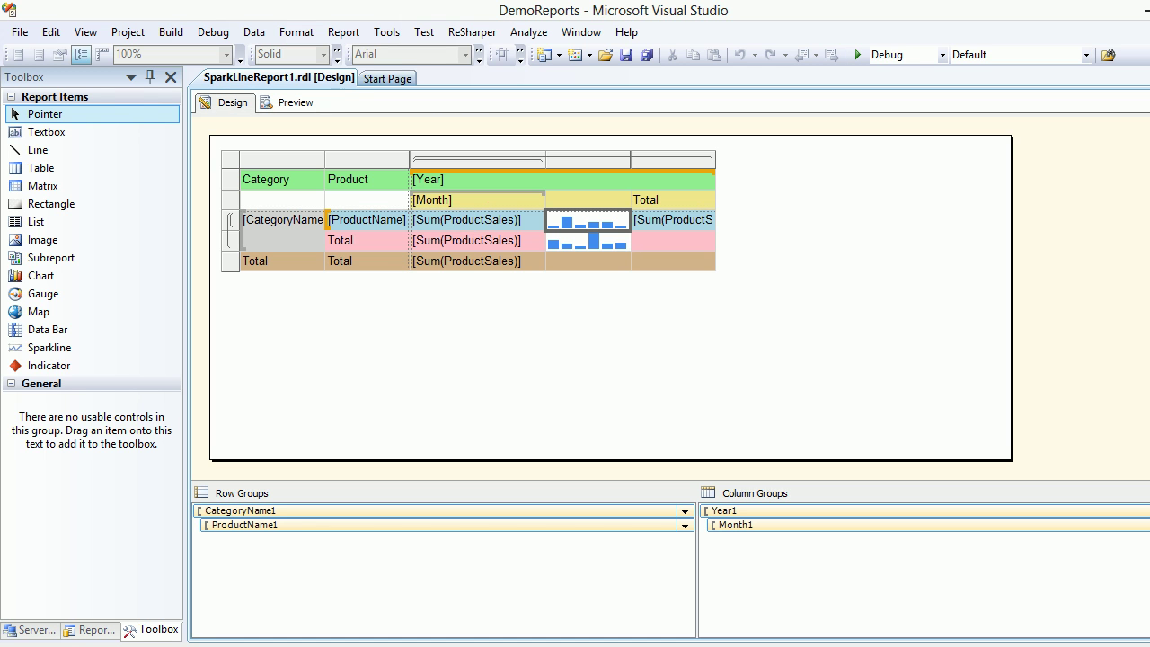
{"action": "key", "text": "Escape"}
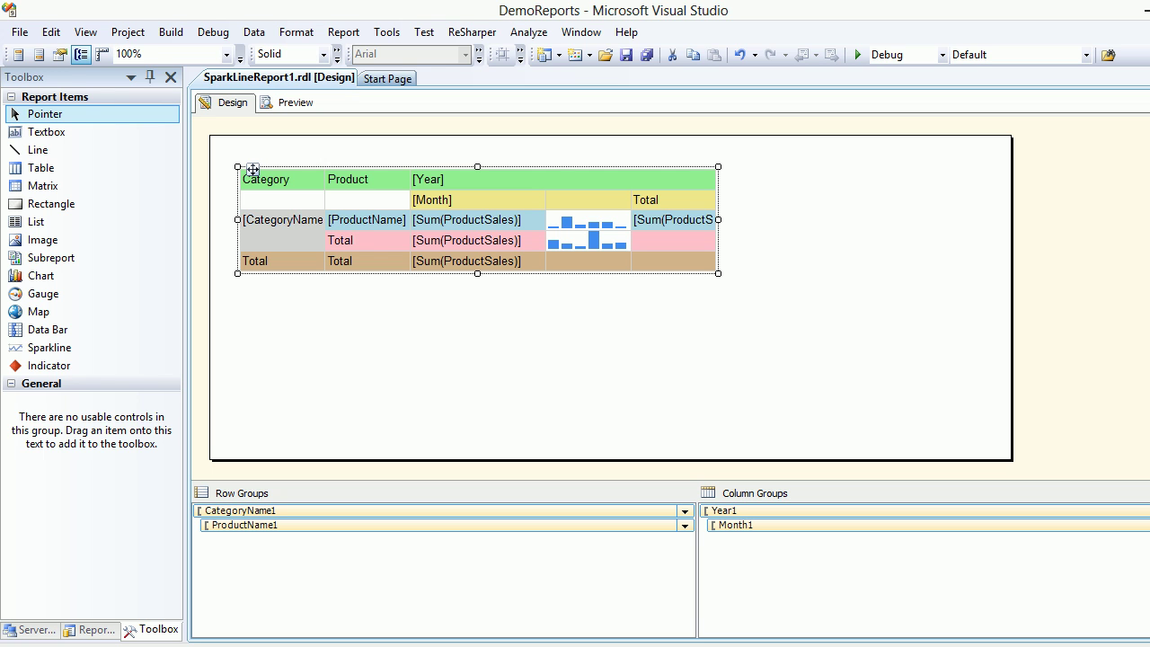
Step: Open DataSet1's query in the Query Designer, examine its SELECT, FROM and WHERE clauses, and run it
{"action": "key", "text": "ctrl+alt+d"}
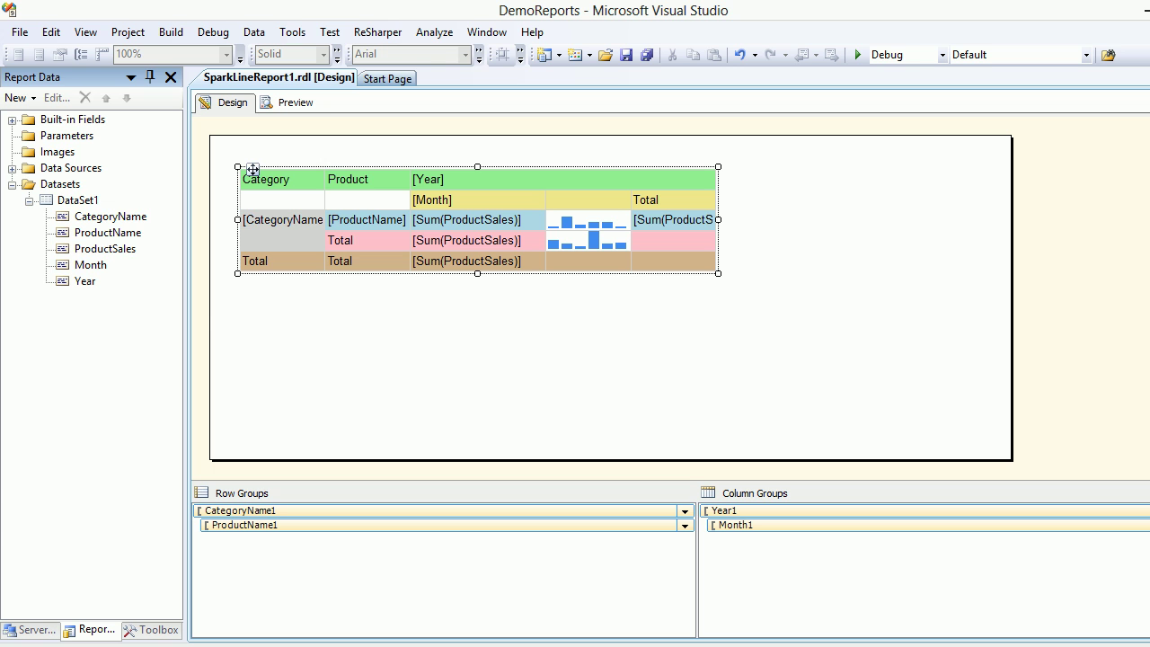
{"action": "right_click", "coordinate": [76, 200]}
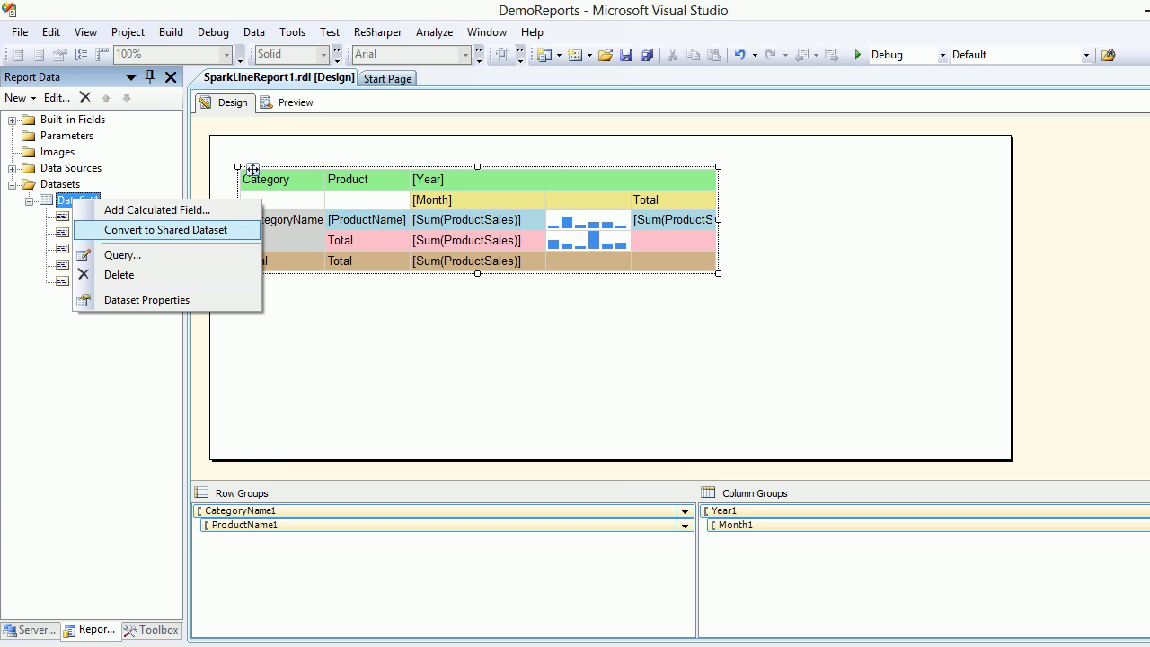
{"action": "left_click", "coordinate": [122, 255]}
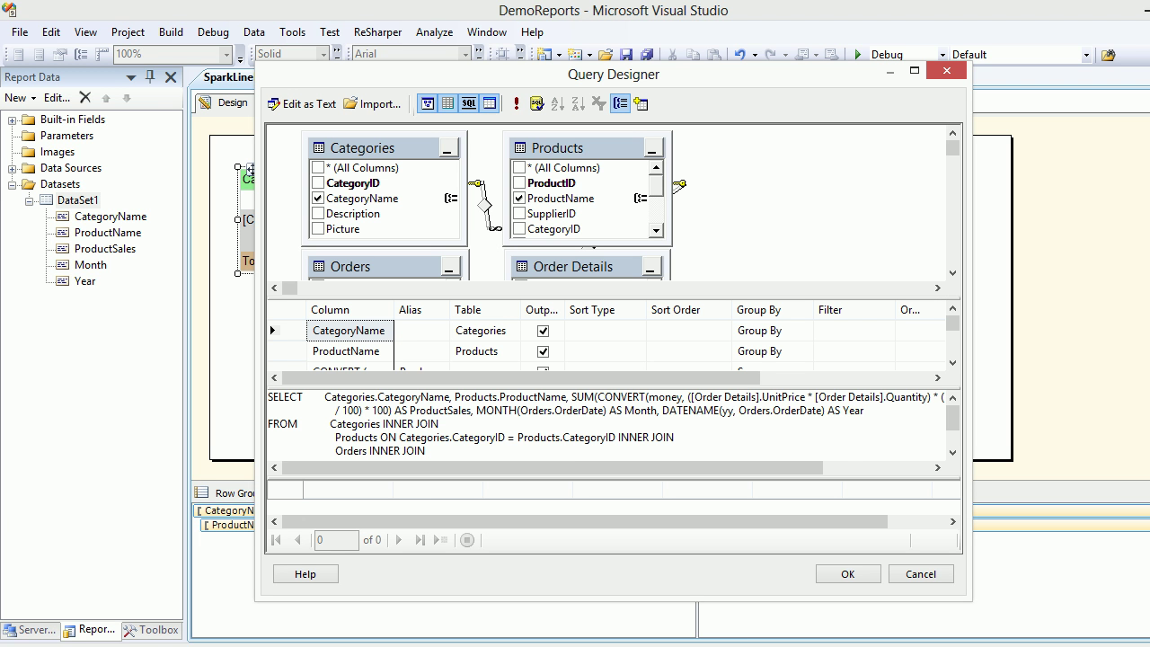
{"action": "left_click", "coordinate": [914, 70]}
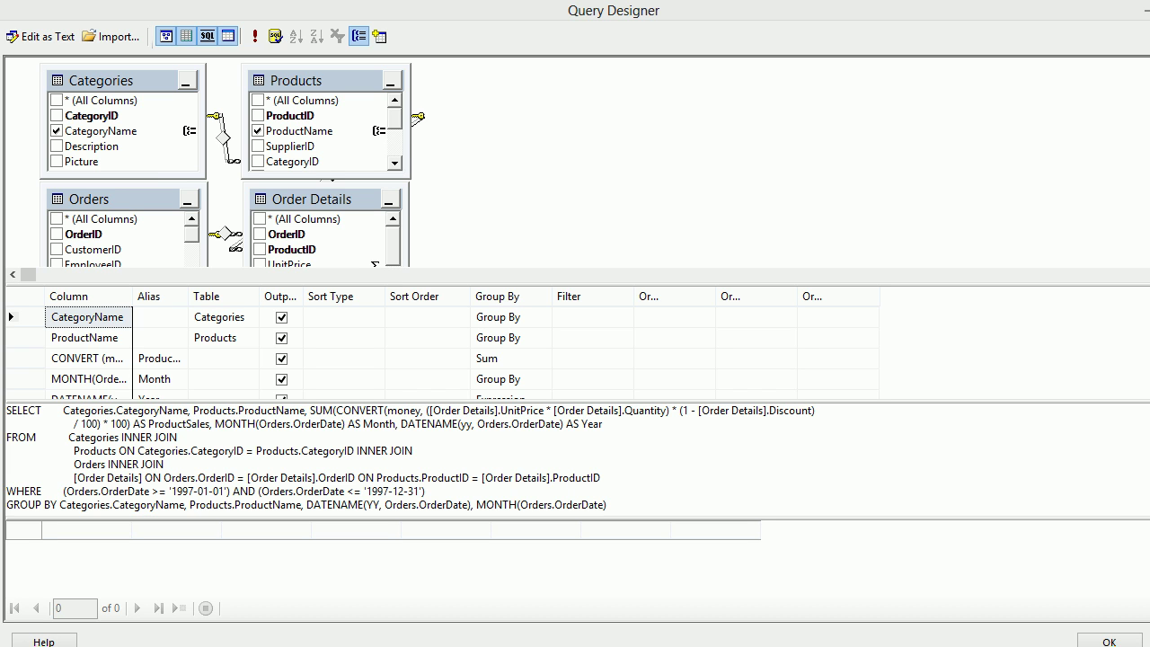
{"action": "left_click_drag", "start_coordinate": [56, 410], "coordinate": [573, 423]}
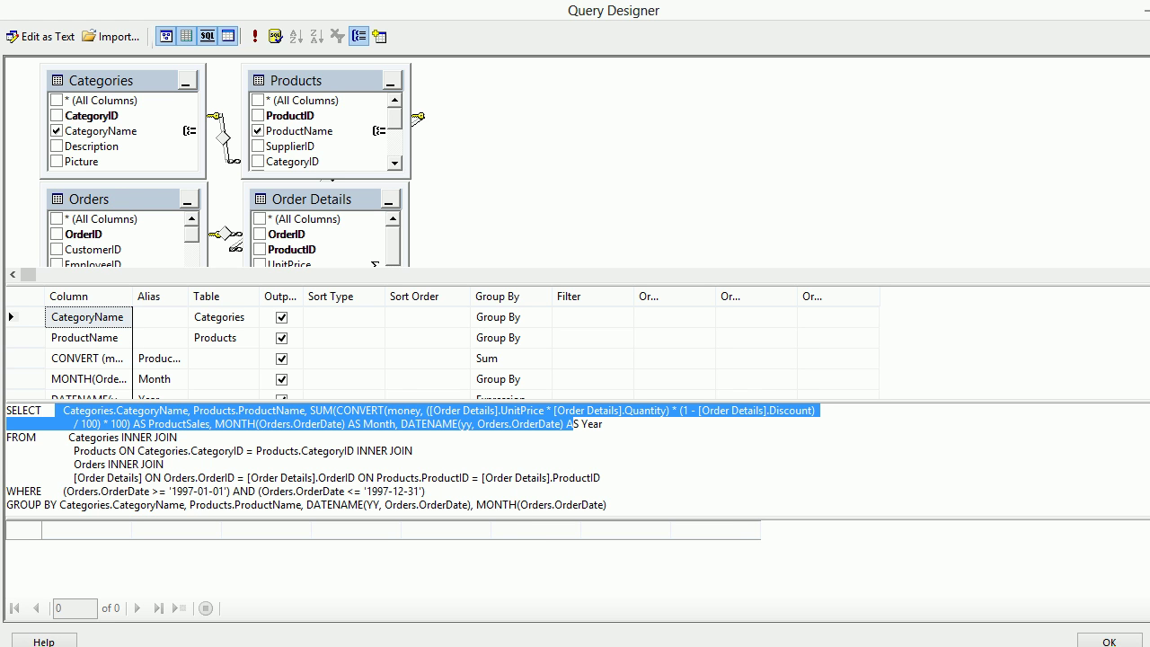
{"action": "left_click_drag", "start_coordinate": [67, 437], "coordinate": [426, 491]}
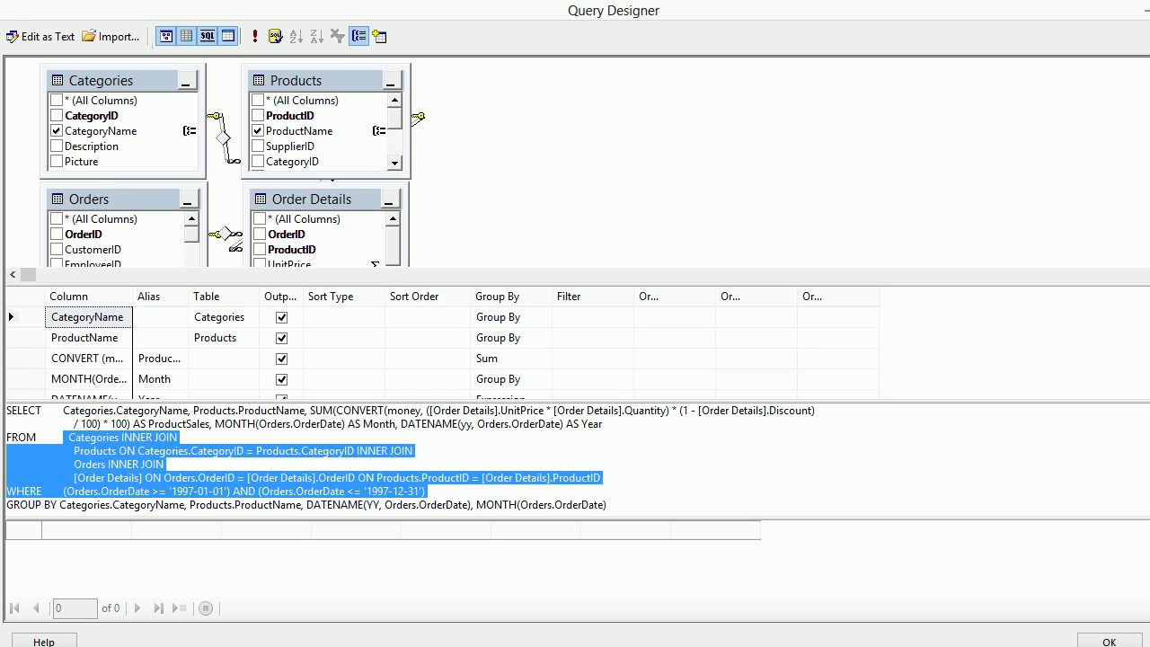
{"action": "left_click", "coordinate": [255, 36]}
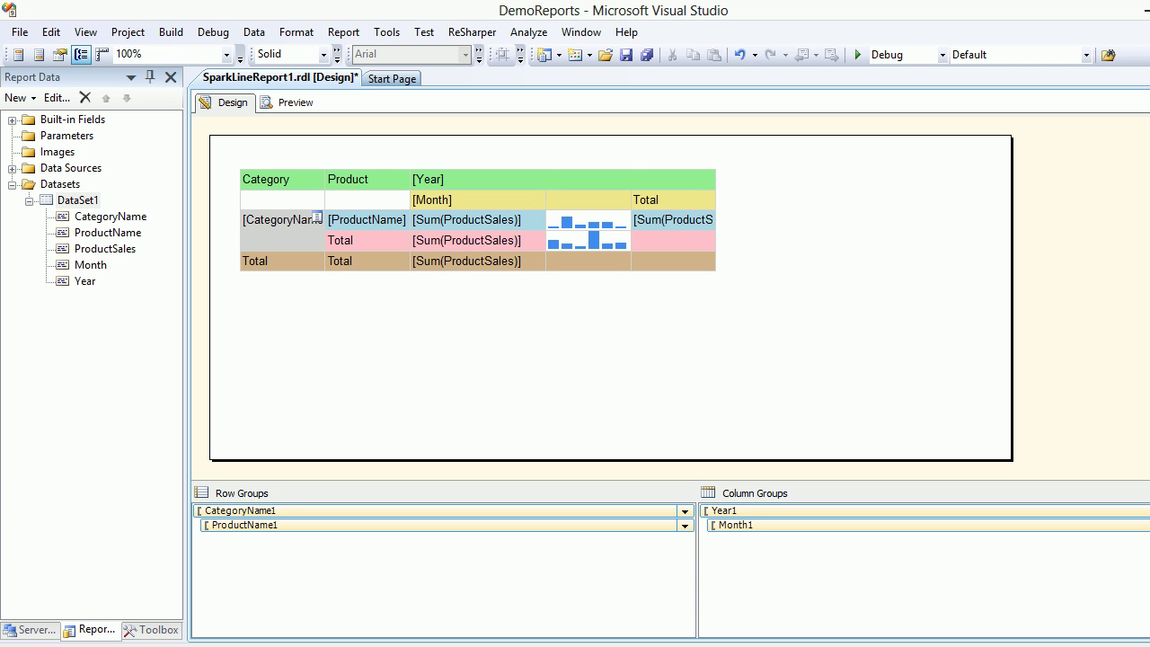
Step: Review the category and product name cells together with the matrix's row and column groups
{"action": "left_click", "coordinate": [318, 218]}
{"action": "left_click", "coordinate": [364, 220]}
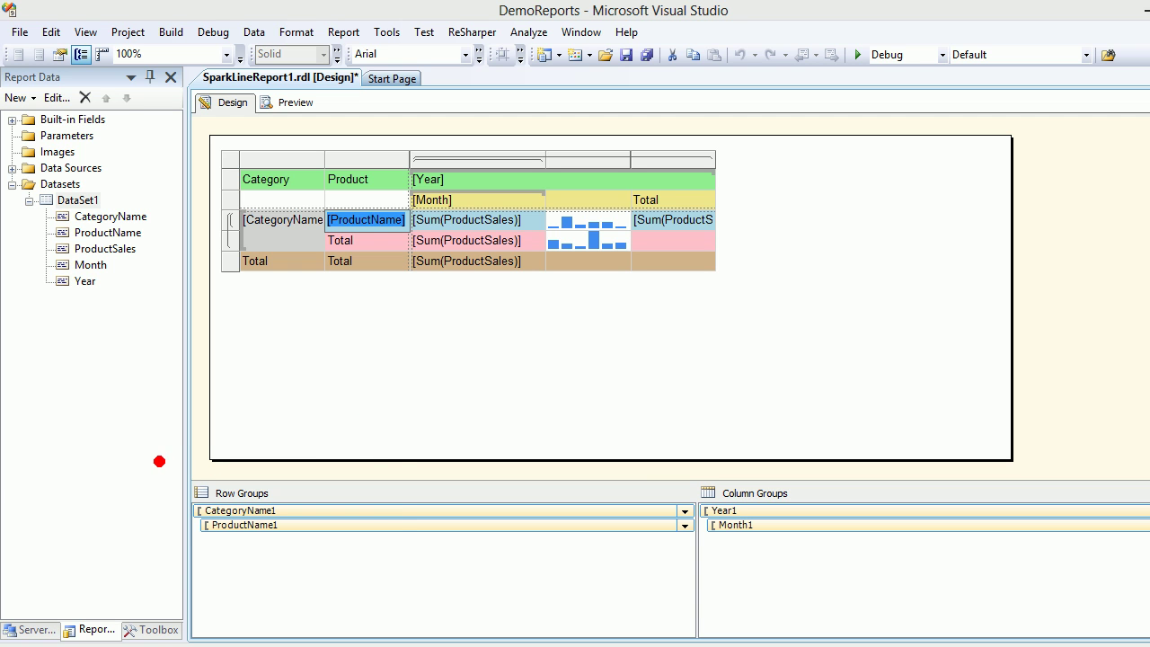
{"action": "mouse_move", "coordinate": [158, 461]}
{"action": "left_mouse_down"}
{"action": "mouse_move", "coordinate": [378, 452]}
{"action": "mouse_move", "coordinate": [184, 579]}
{"action": "mouse_move", "coordinate": [142, 490]}
{"action": "mouse_move", "coordinate": [162, 482]}
{"action": "mouse_move", "coordinate": [160, 466]}
{"action": "left_mouse_up"}
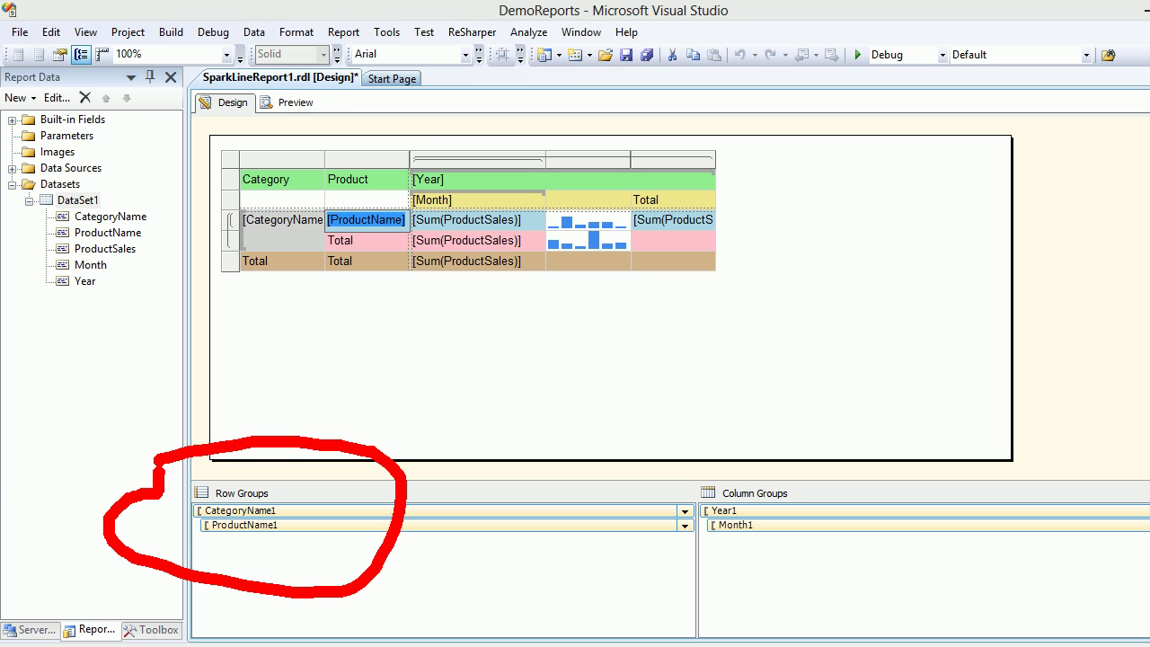
{"action": "mouse_move", "coordinate": [669, 466]}
{"action": "left_mouse_down"}
{"action": "mouse_move", "coordinate": [894, 468]}
{"action": "mouse_move", "coordinate": [755, 569]}
{"action": "mouse_move", "coordinate": [640, 463]}
{"action": "mouse_move", "coordinate": [692, 440]}
{"action": "left_mouse_up"}
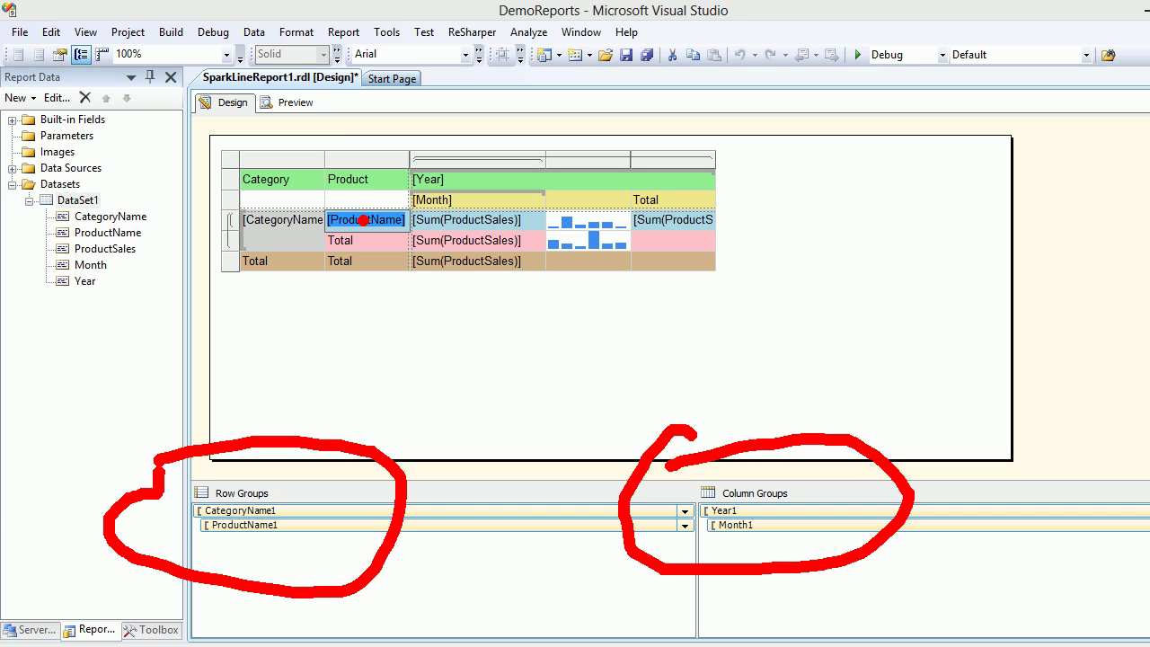
{"action": "key", "text": "Escape"}
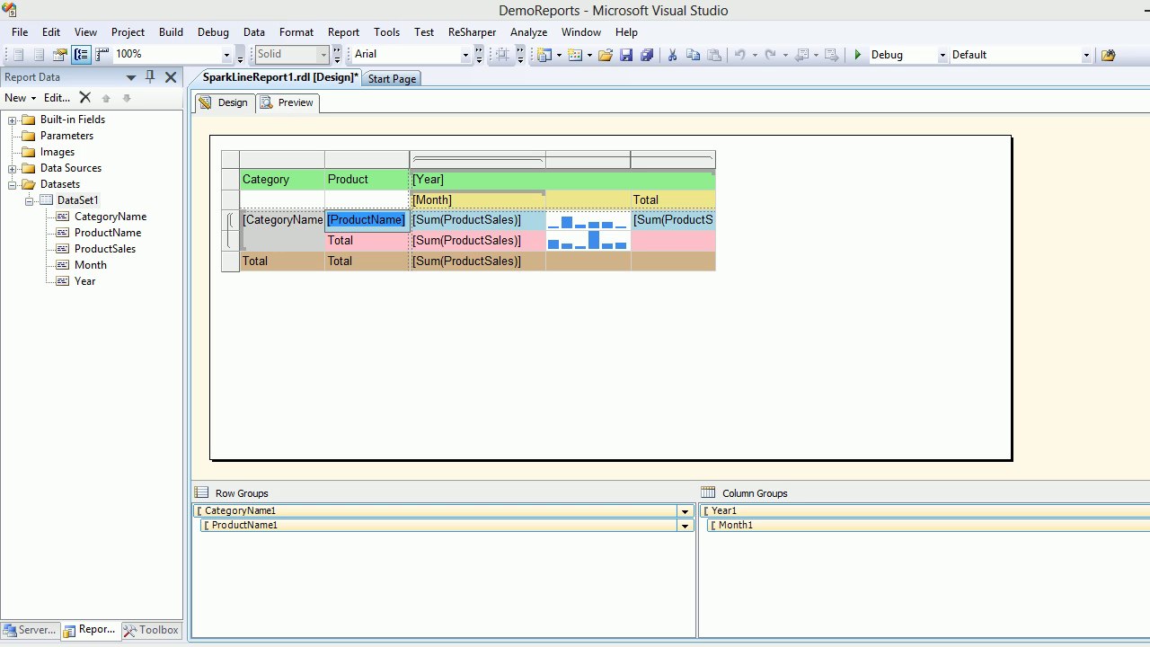
Step: Insert a new column in the matrix directly to the right of the sparkline column
{"action": "left_click", "coordinate": [588, 159]}
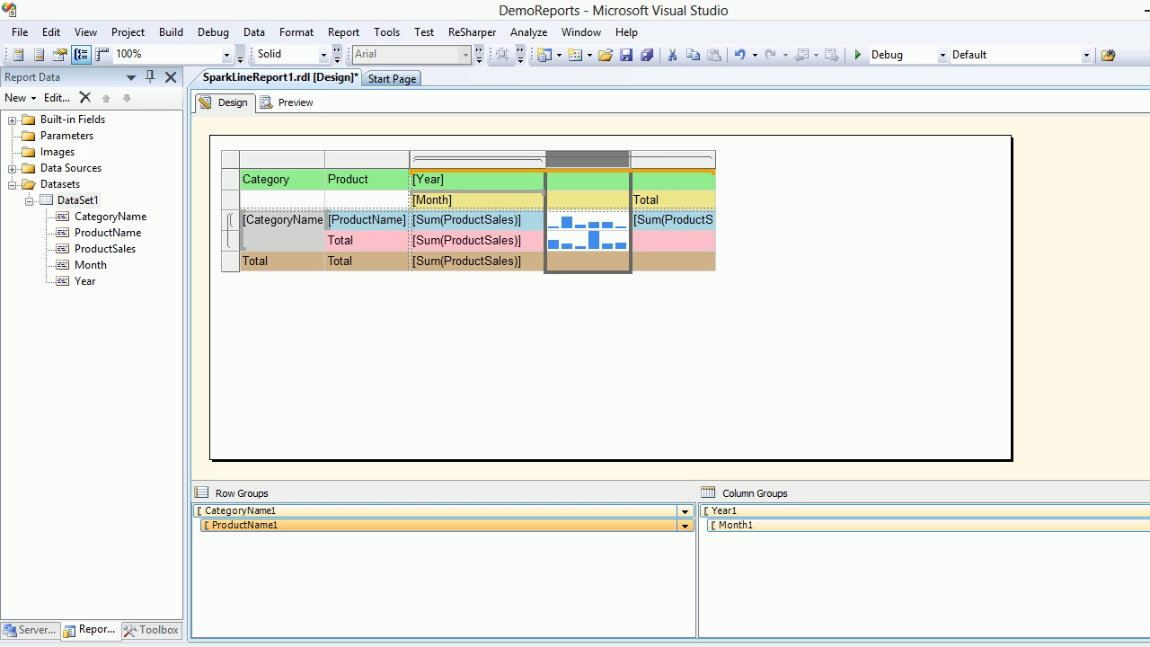
{"action": "right_click", "coordinate": [617, 162]}
{"action": "mouse_move", "coordinate": [683, 171]}
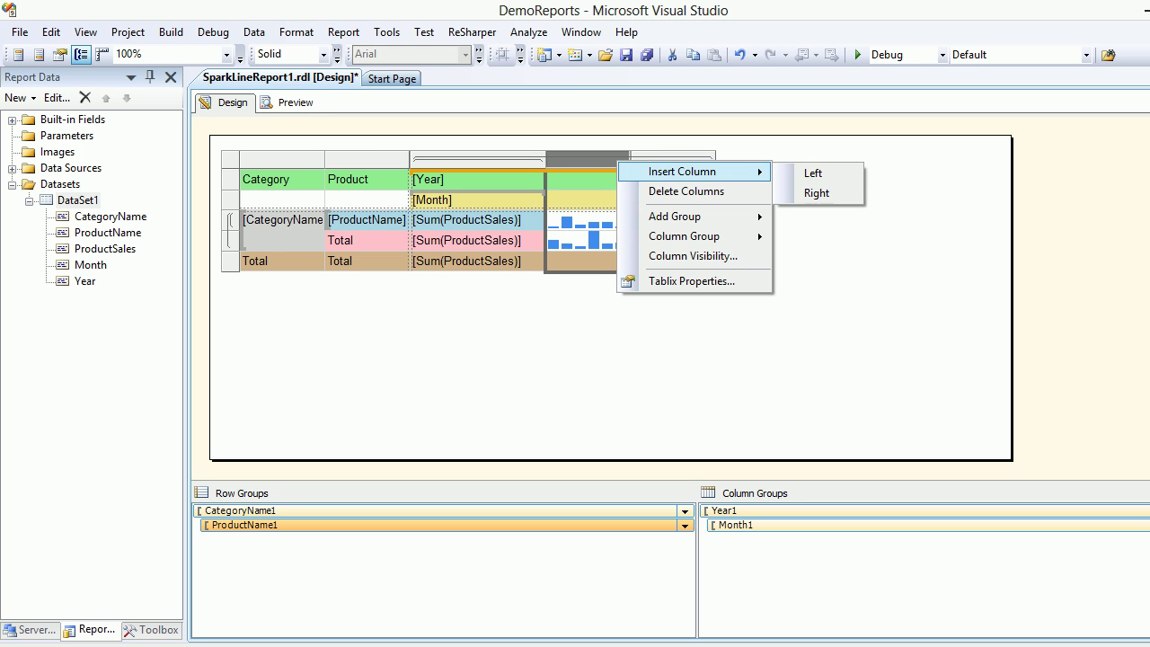
{"action": "left_click", "coordinate": [816, 193]}
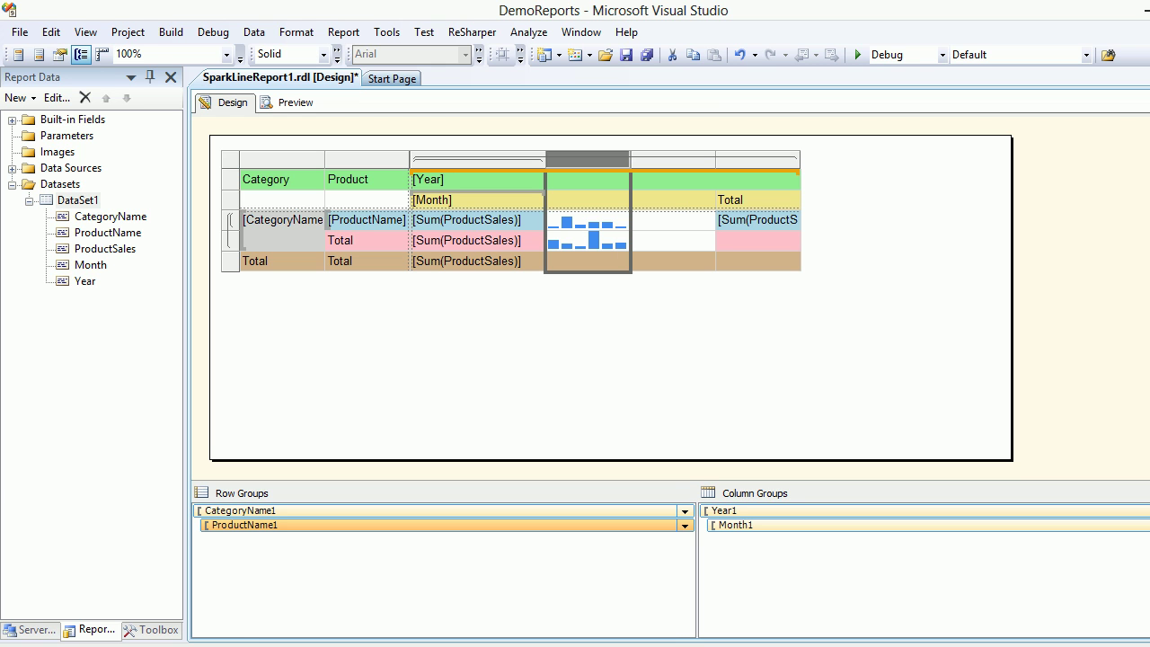
Step: Add a Data Bar of the basic bar type to the product row's cell in the new empty column
{"action": "left_click", "coordinate": [673, 160]}
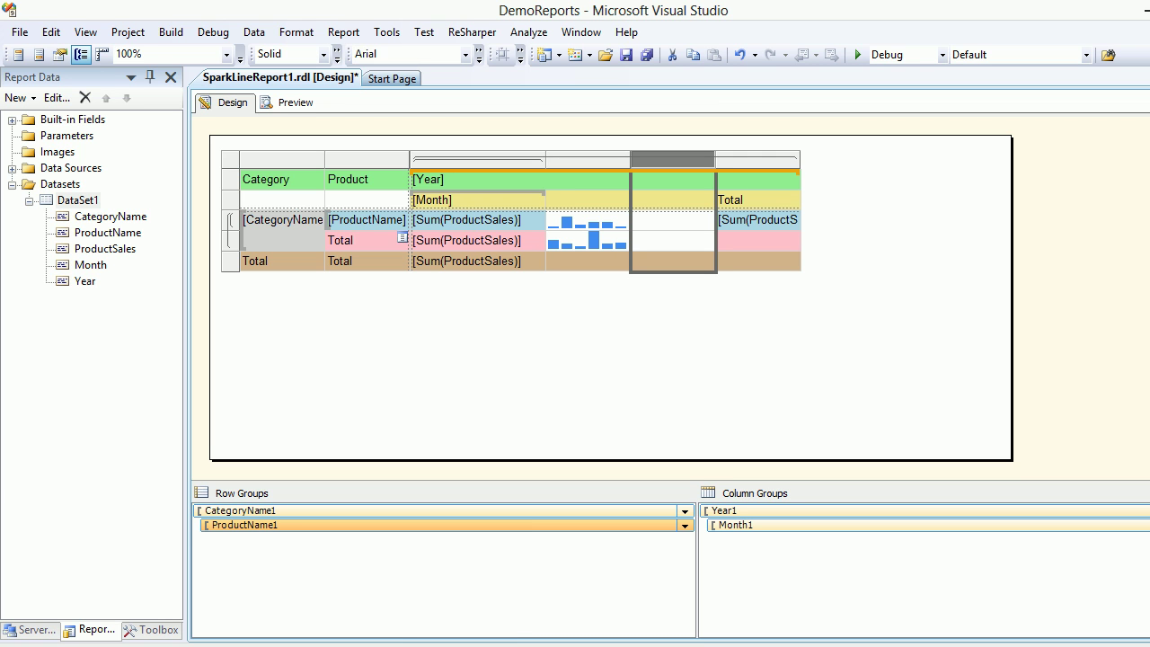
{"action": "left_click", "coordinate": [151, 630]}
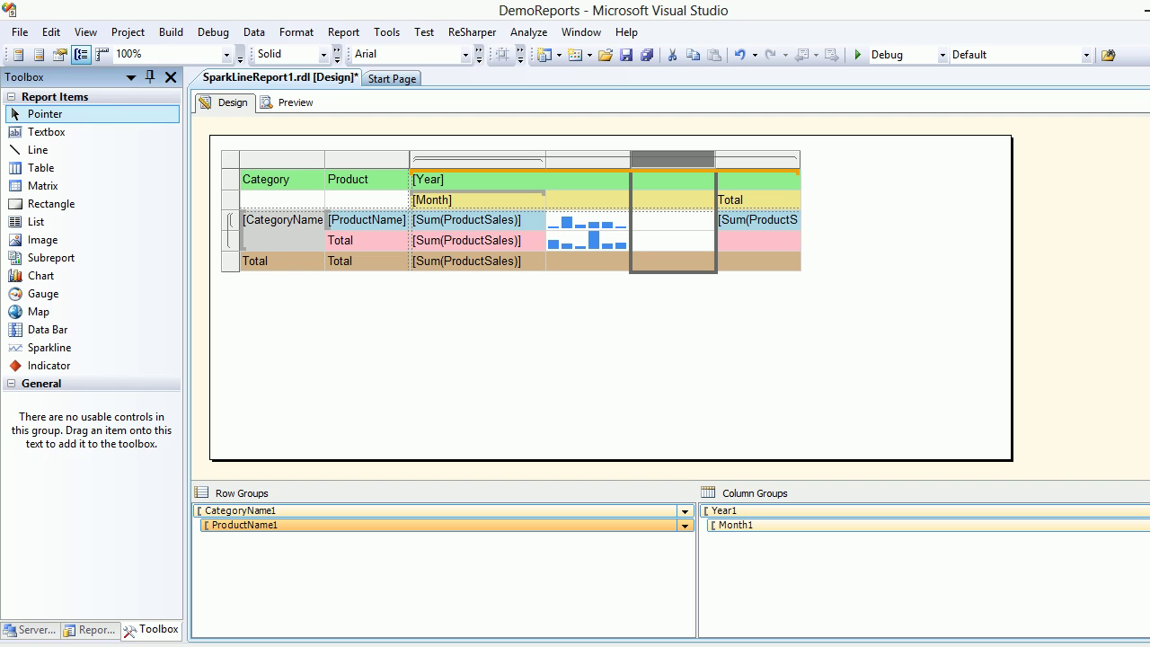
{"action": "left_click", "coordinate": [47, 330]}
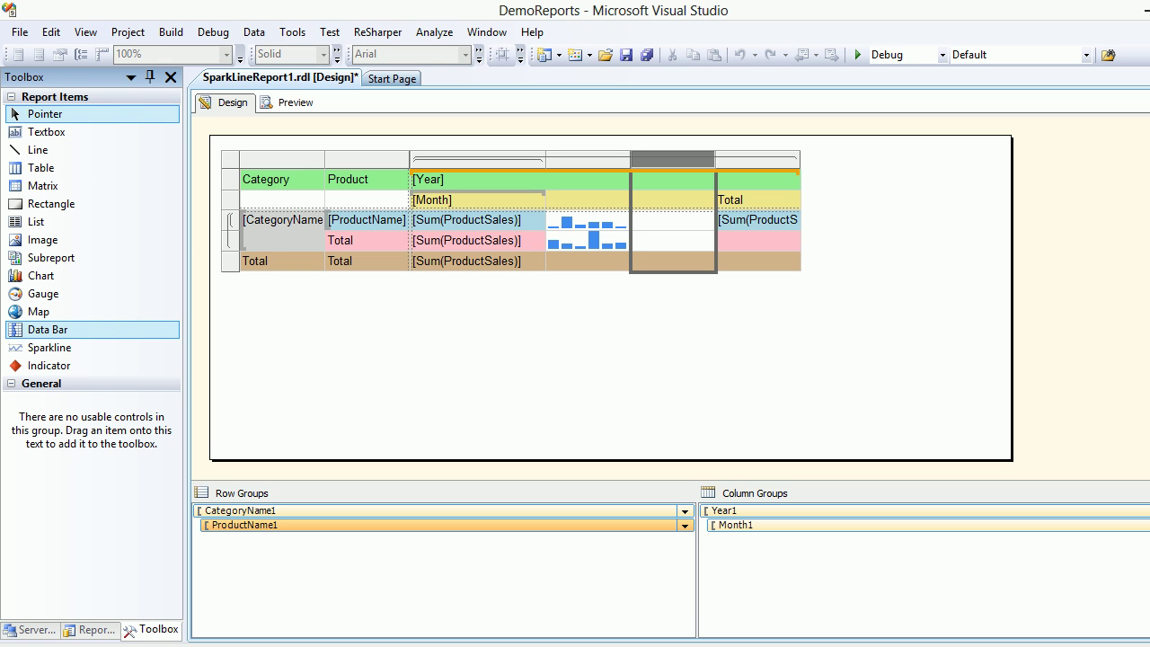
{"action": "left_click_drag", "start_coordinate": [46, 329], "coordinate": [673, 220]}
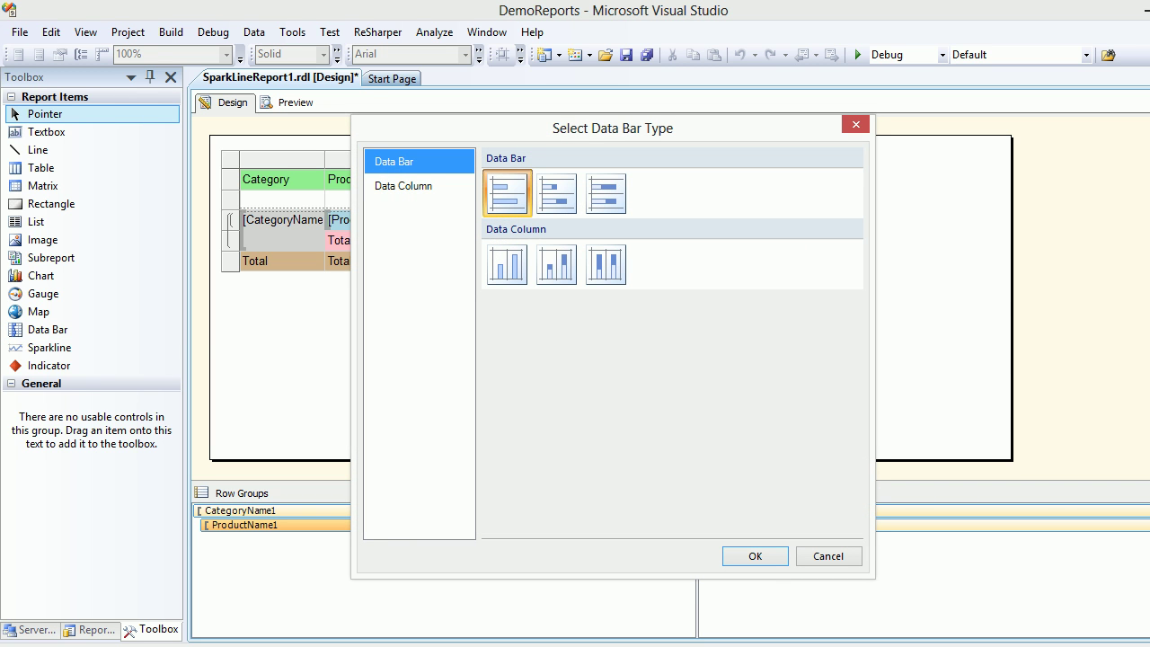
{"action": "left_click", "coordinate": [755, 557]}
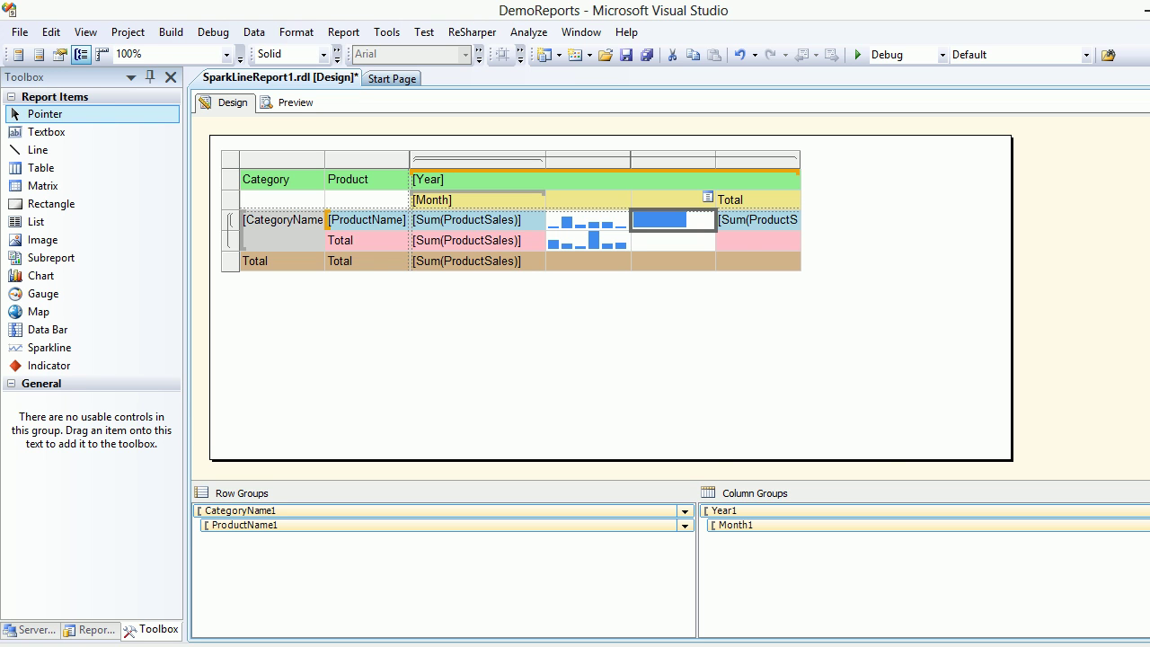
Step: Add the ProductSales field to the data bar's values
{"action": "left_click", "coordinate": [673, 220]}
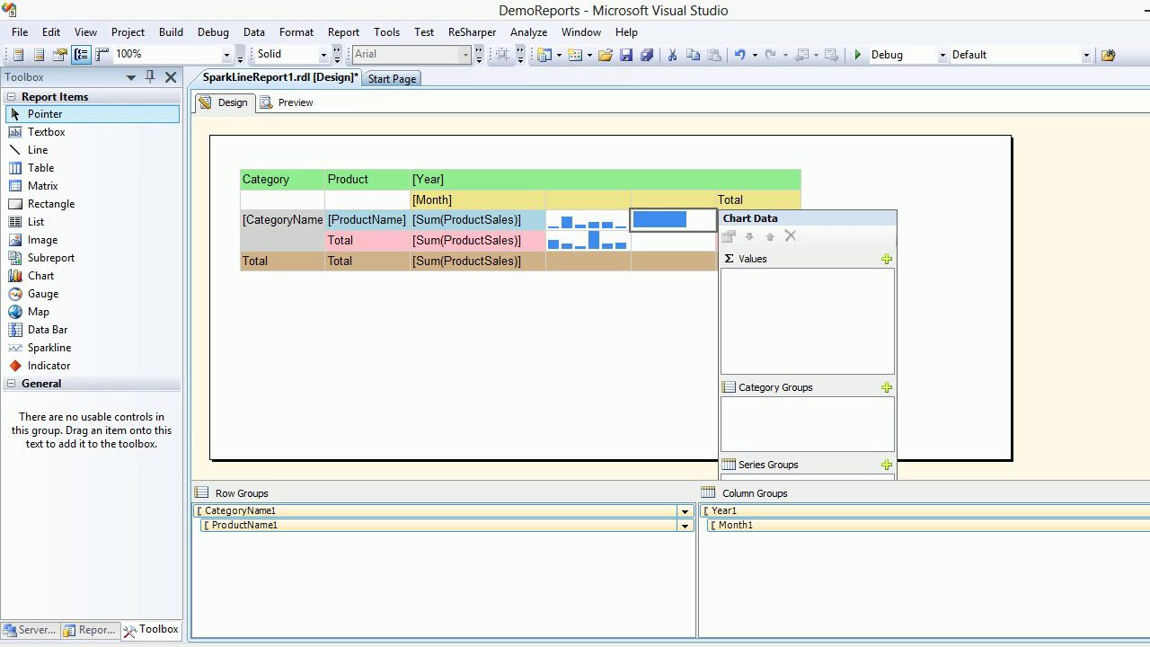
{"action": "left_click", "coordinate": [888, 259]}
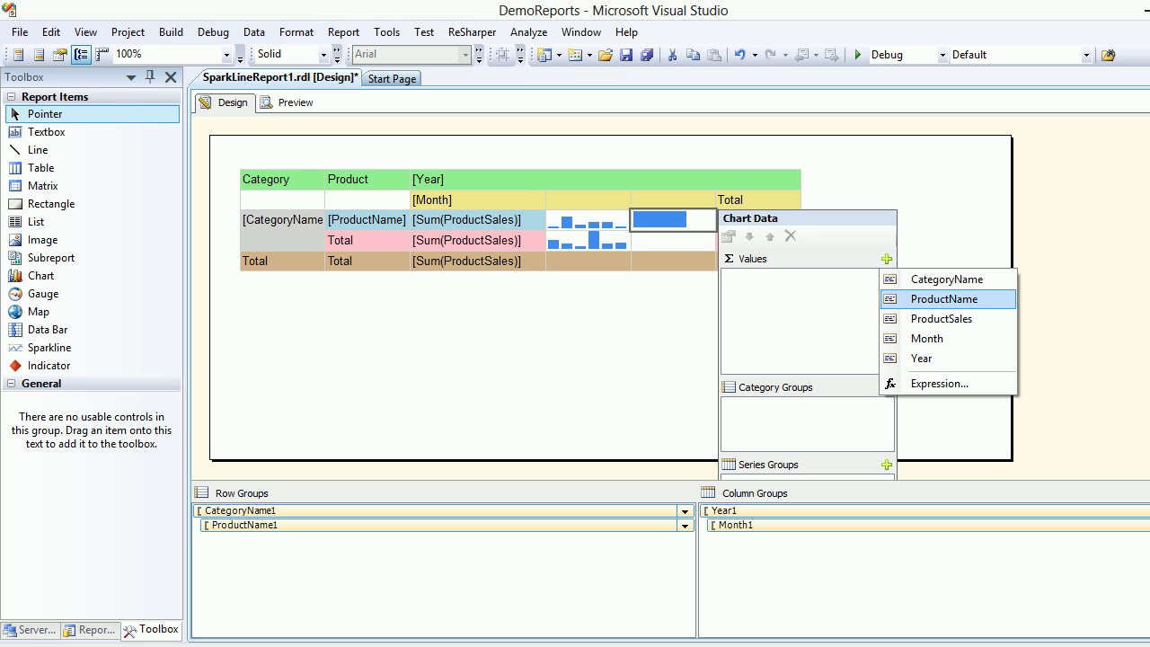
{"action": "left_click", "coordinate": [941, 319]}
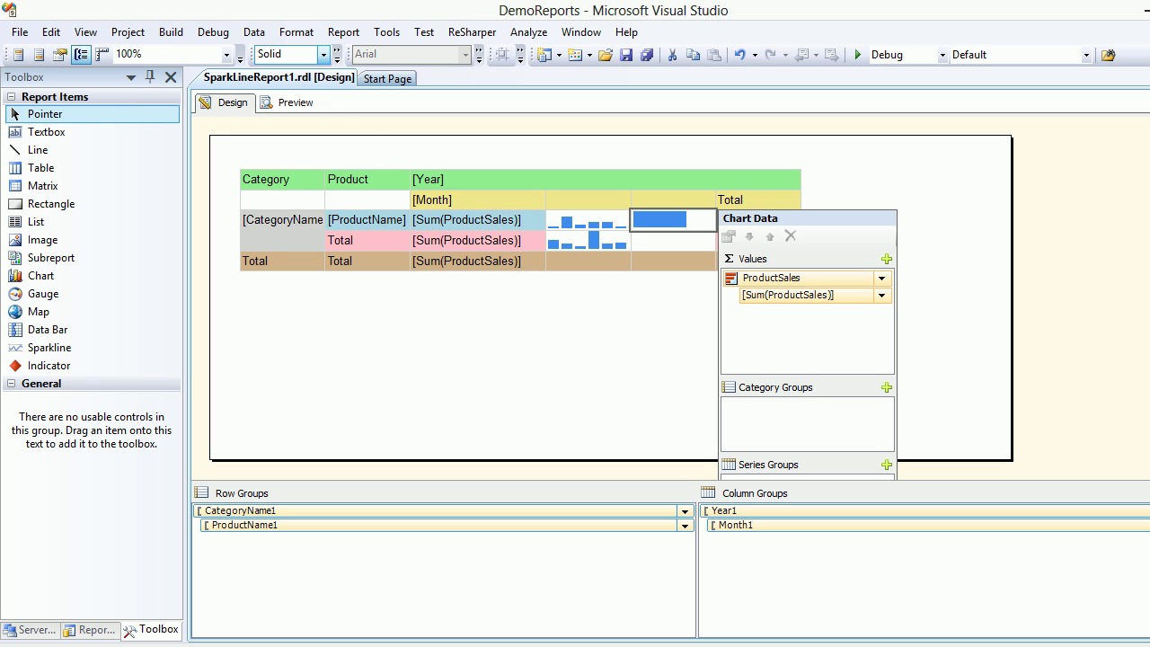
Step: Preview the report and examine the data bars between the sparklines and the Total column
{"action": "left_click", "coordinate": [292, 102]}
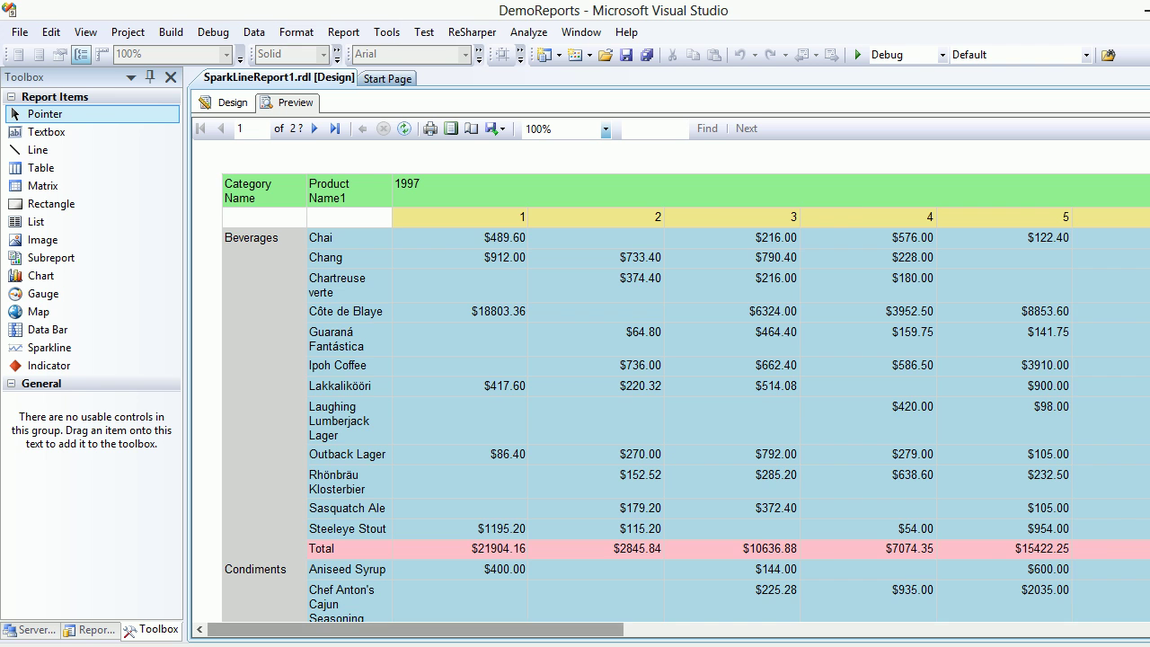
{"action": "left_click_drag", "start_coordinate": [415, 629], "coordinate": [962, 629]}
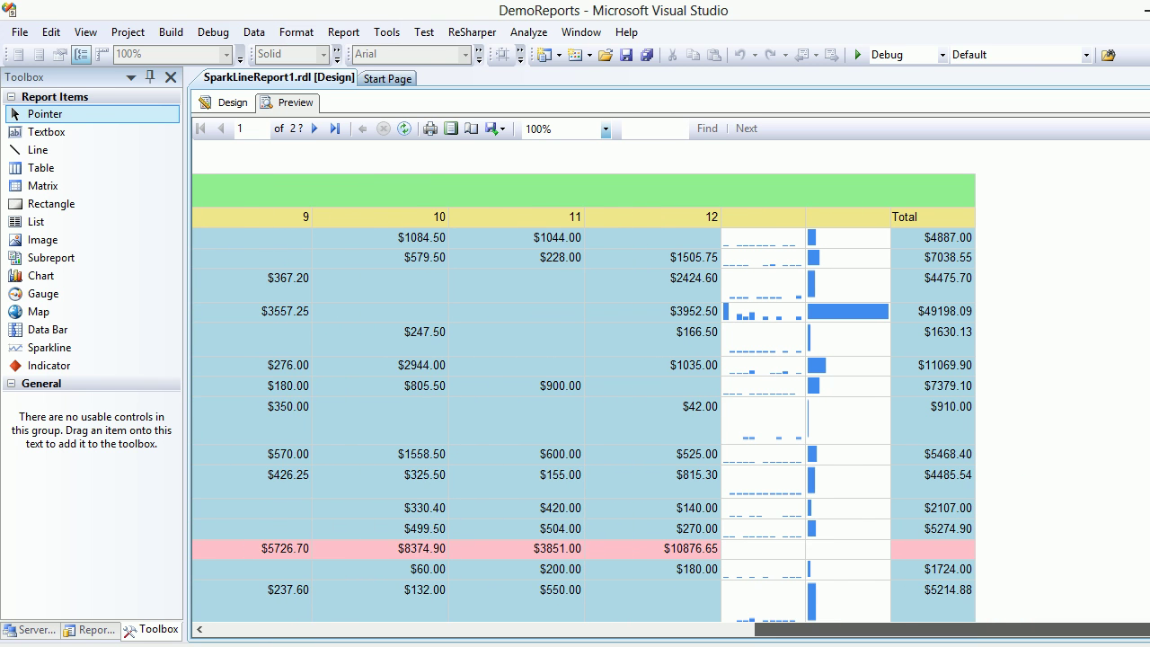
{"action": "left_click_drag", "start_coordinate": [953, 629], "coordinate": [920, 630]}
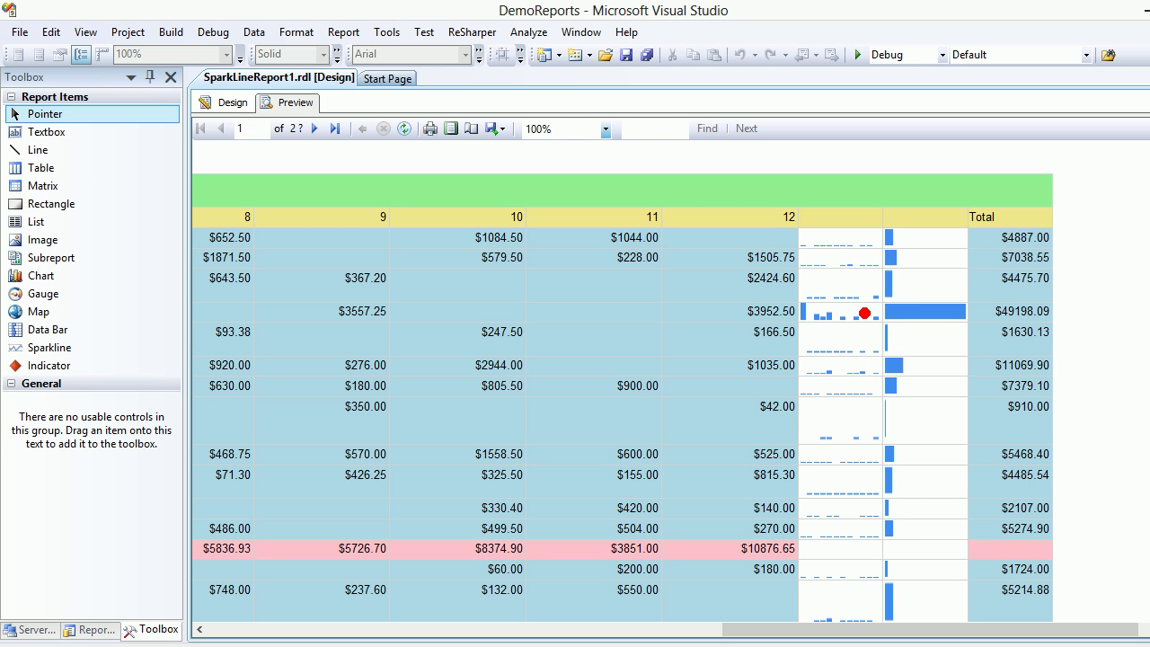
{"action": "left_click_drag", "start_coordinate": [865, 313], "coordinate": [886, 312]}
{"action": "left_click_drag", "start_coordinate": [1065, 310], "coordinate": [1056, 310]}
{"action": "mouse_move", "coordinate": [1081, 245]}
{"action": "left_mouse_down"}
{"action": "mouse_move", "coordinate": [1042, 245]}
{"action": "mouse_move", "coordinate": [1038, 276]}
{"action": "left_mouse_up"}
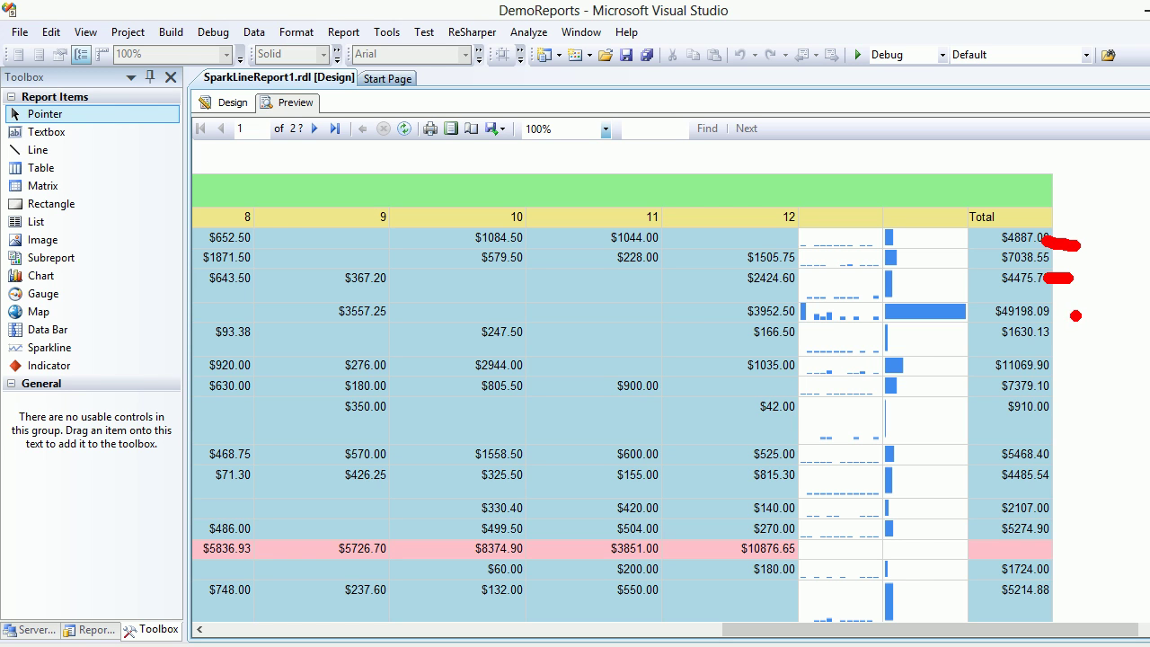
{"action": "left_click_drag", "start_coordinate": [1076, 316], "coordinate": [1052, 315]}
{"action": "key", "text": "Escape"}
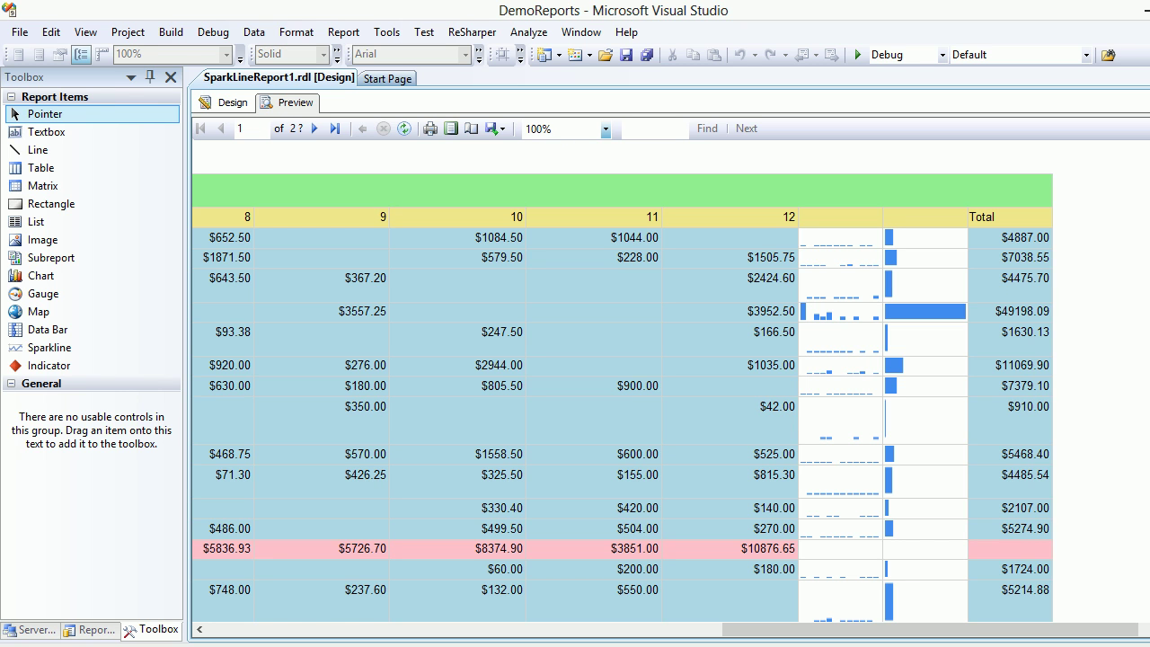
Step: Return to the report design and add a Data Bar of the basic bar type to the category total row, below the product data bar
{"action": "left_click", "coordinate": [225, 102]}
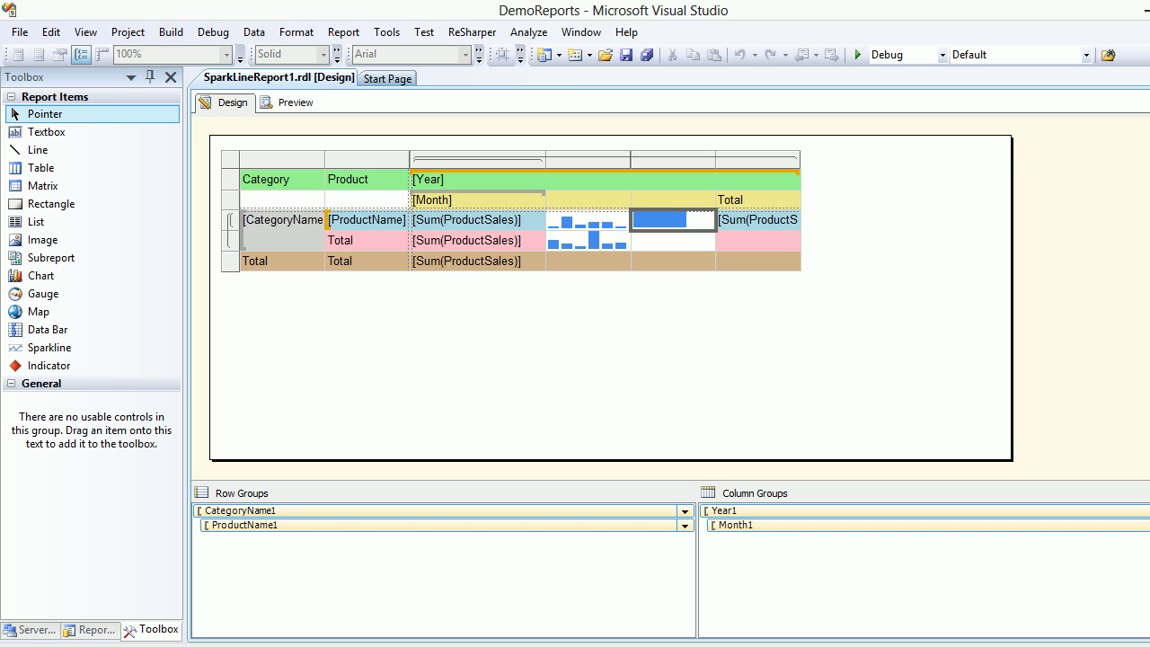
{"action": "left_click", "coordinate": [687, 220]}
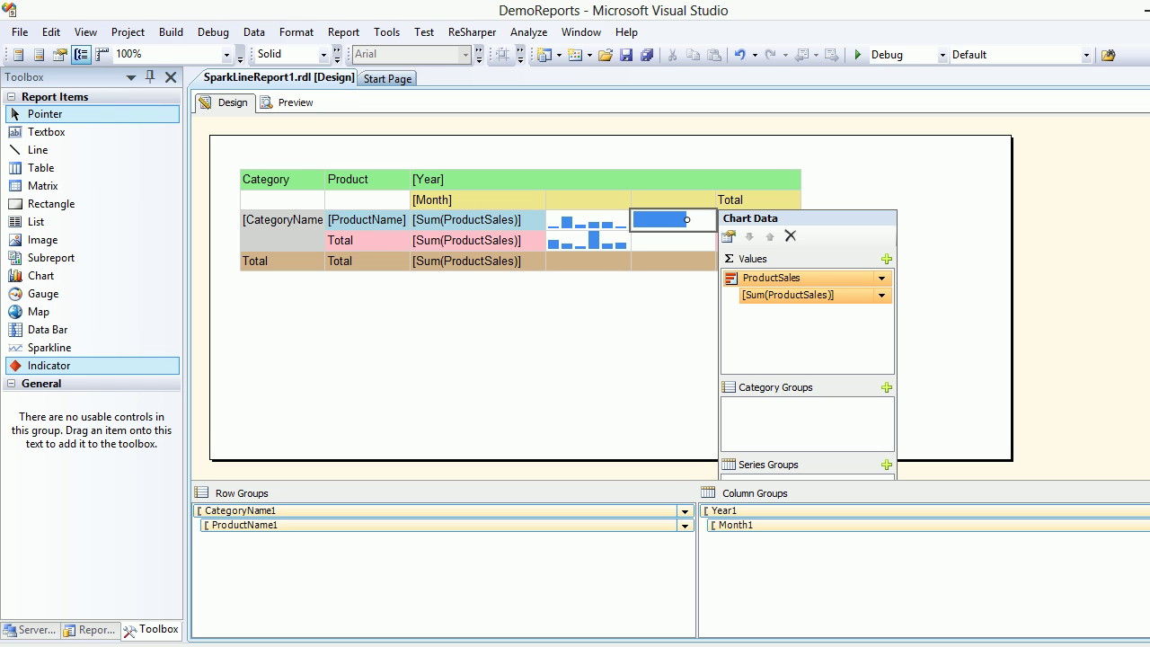
{"action": "left_click", "coordinate": [47, 329]}
{"action": "left_click_drag", "start_coordinate": [48, 330], "coordinate": [673, 240]}
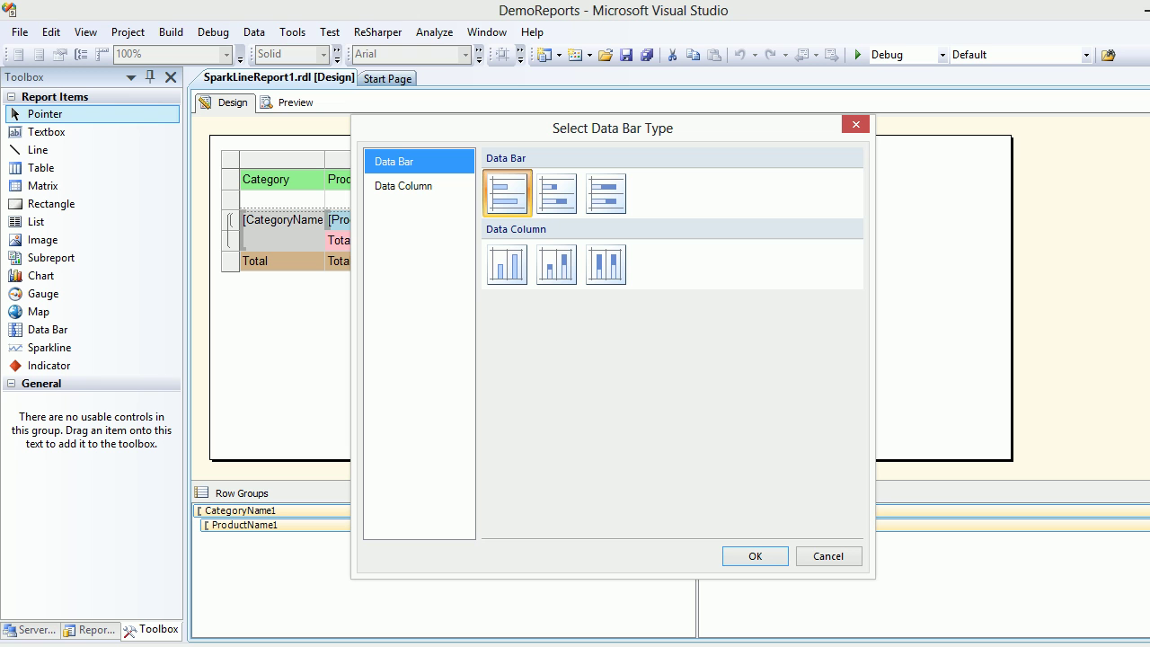
{"action": "key", "text": "Return"}
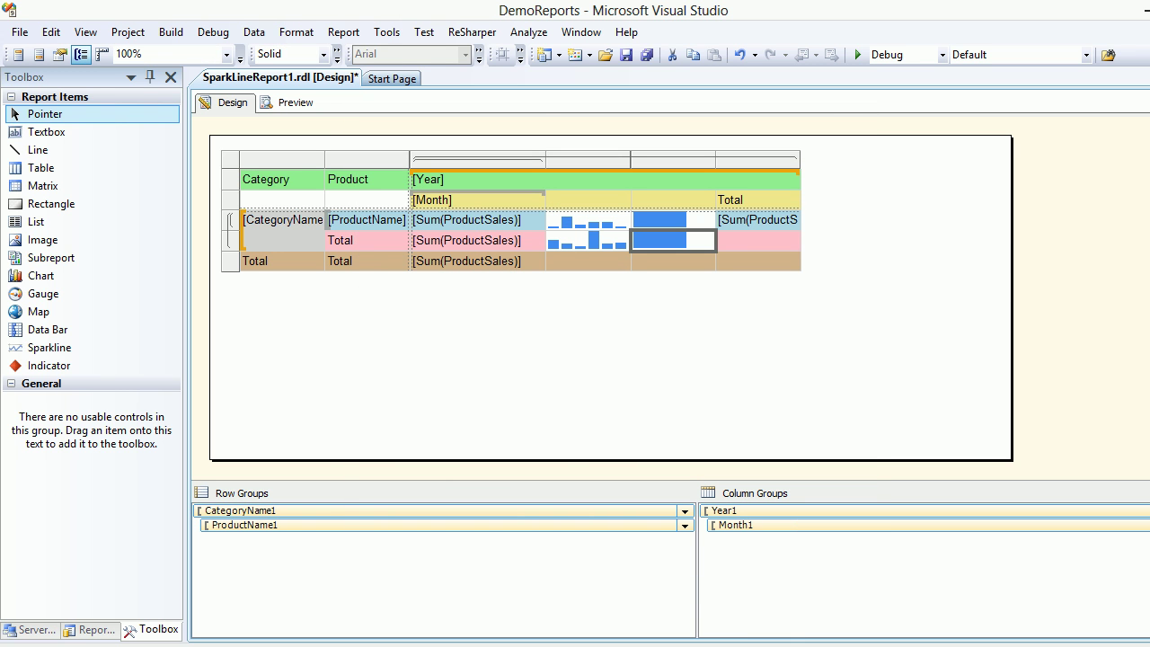
Step: Add the ProductSales field to the values of the category total row's data bar and save the report
{"action": "left_click", "coordinate": [673, 240]}
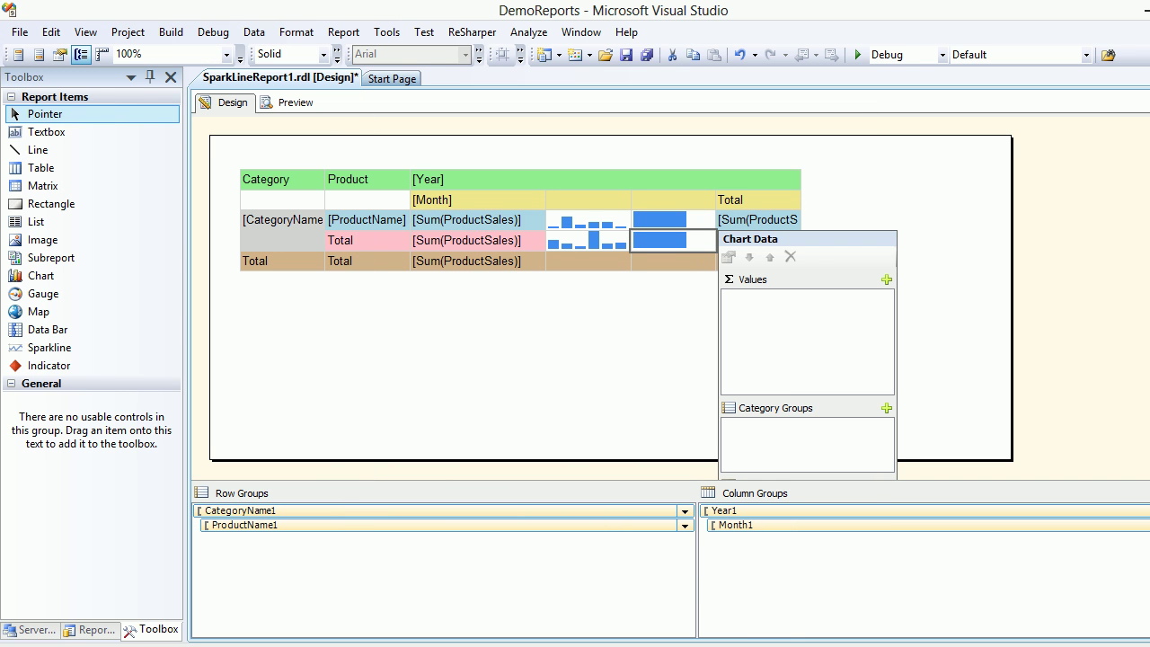
{"action": "left_click", "coordinate": [887, 279]}
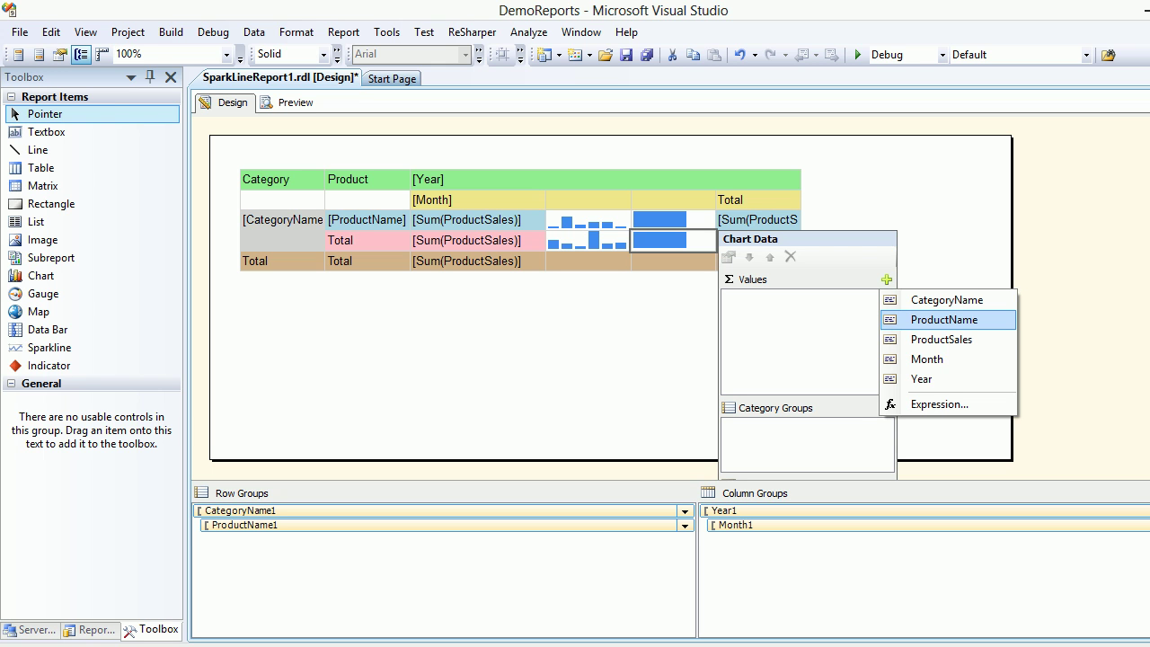
{"action": "left_click", "coordinate": [942, 339]}
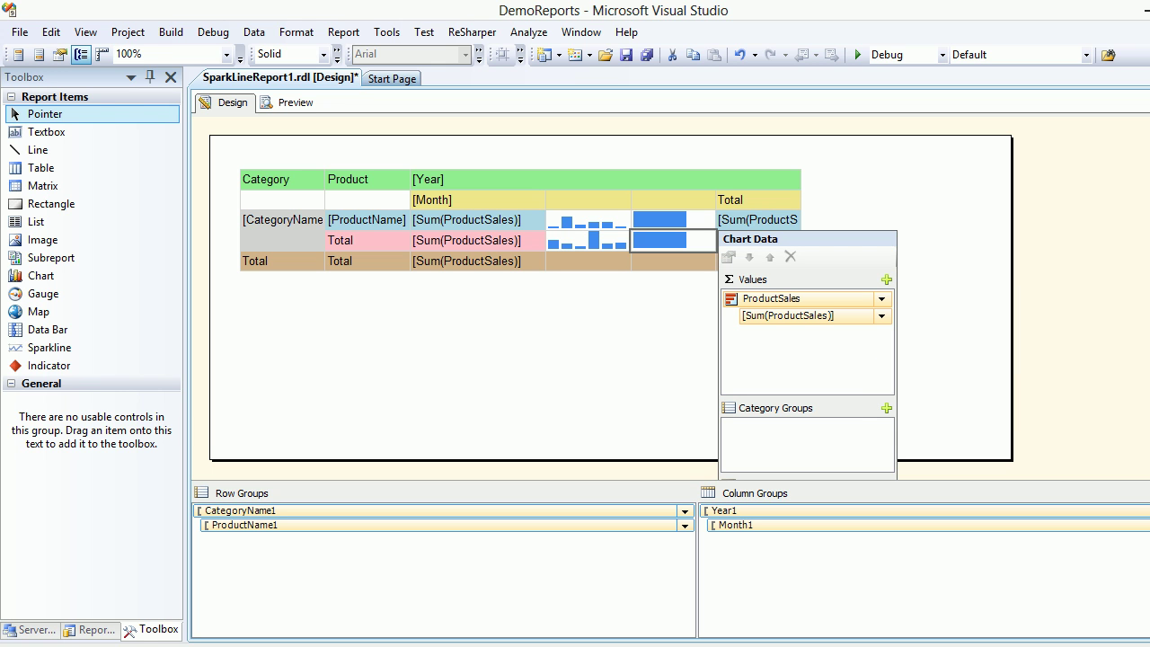
{"action": "key", "text": "Escape"}
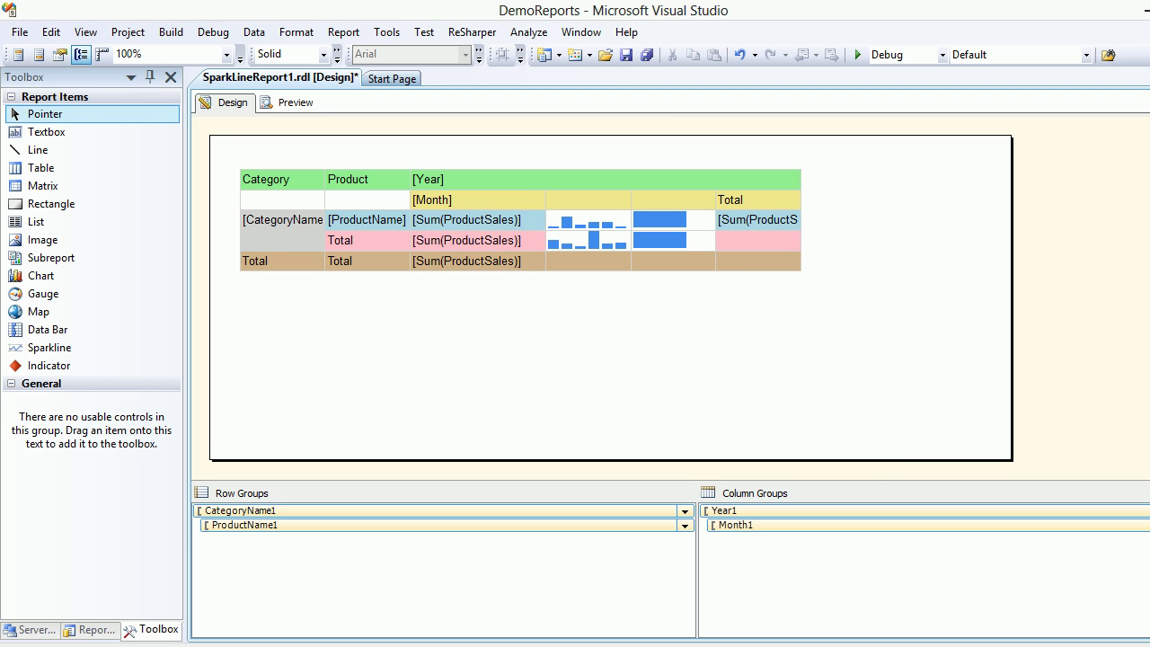
{"action": "key", "text": "ctrl+s"}
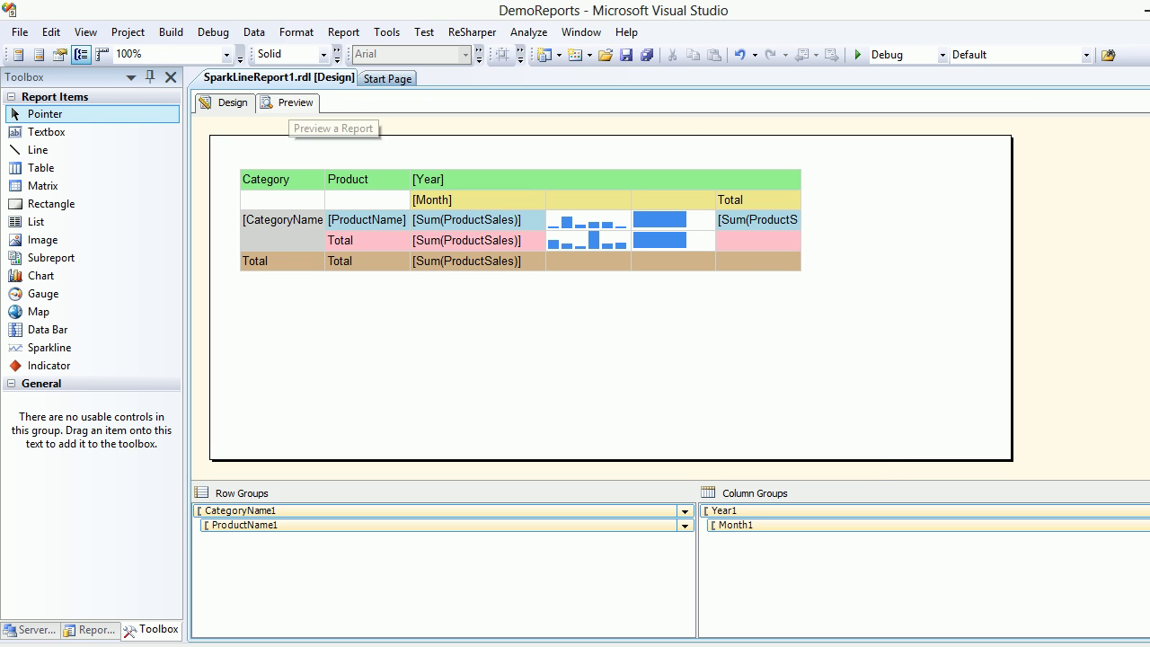
Step: Preview the report and compare the data bars in the Total rows of the different product categories
{"action": "left_click", "coordinate": [292, 102]}
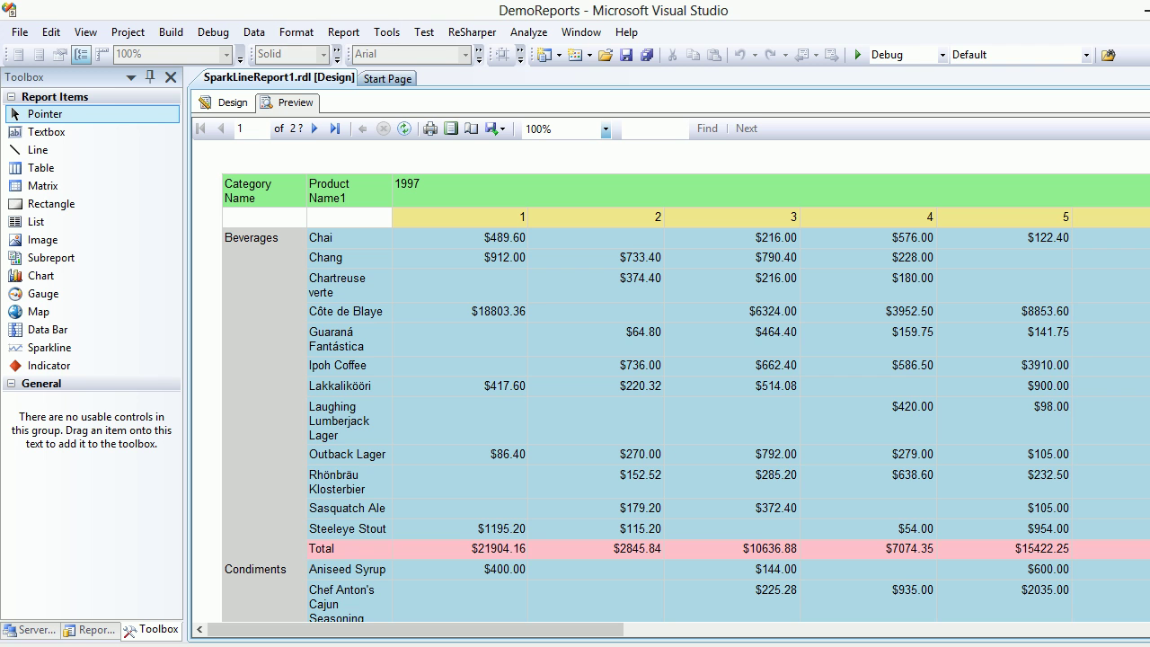
{"action": "left_click_drag", "start_coordinate": [415, 629], "coordinate": [931, 630]}
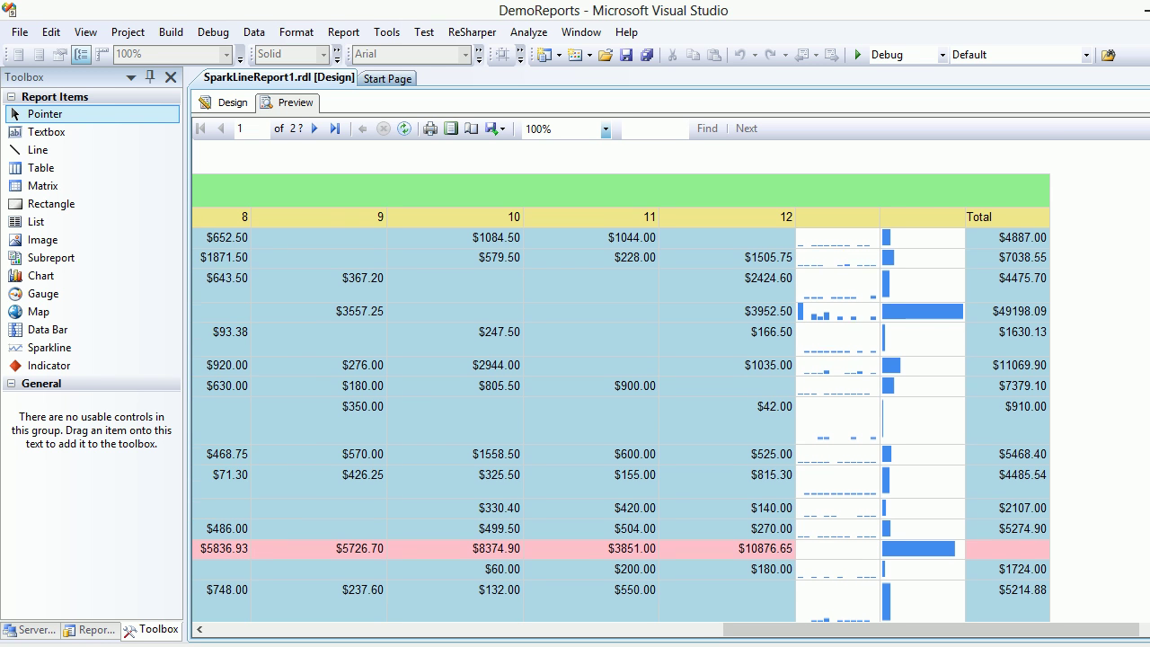
{"action": "scroll", "coordinate": [620, 386], "scroll_direction": "down", "scroll_amount": 5}
{"action": "scroll", "coordinate": [620, 386], "scroll_direction": "down", "scroll_amount": 4}
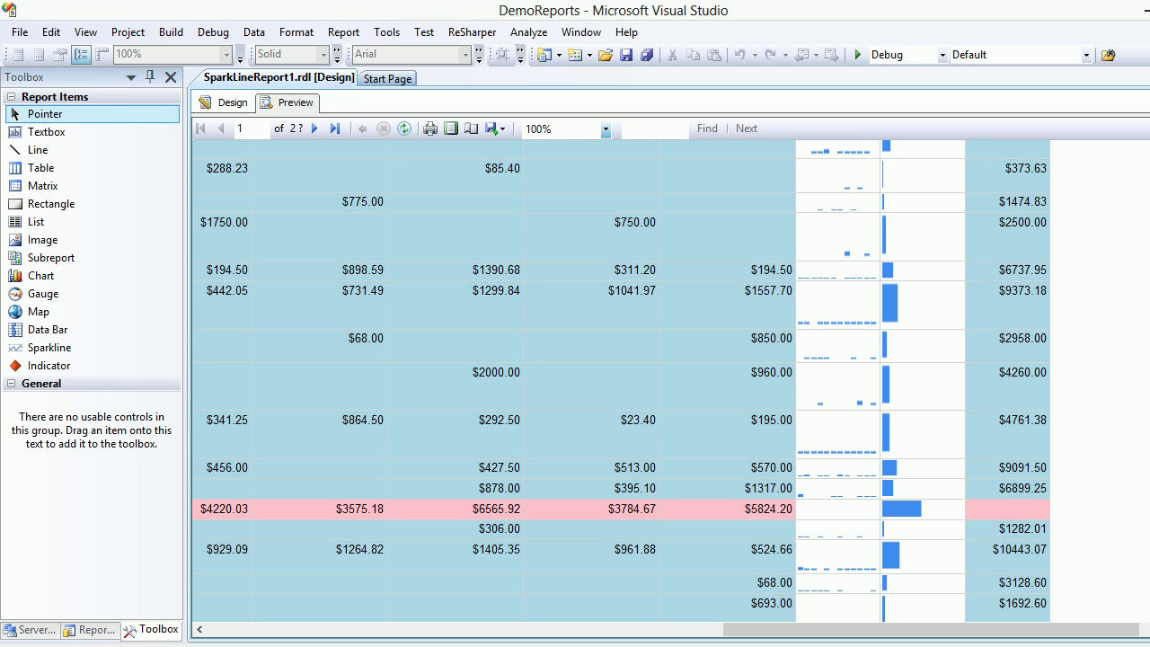
{"action": "scroll", "coordinate": [620, 381], "scroll_direction": "up", "scroll_amount": 2}
{"action": "scroll", "coordinate": [620, 381], "scroll_direction": "down", "scroll_amount": 1}
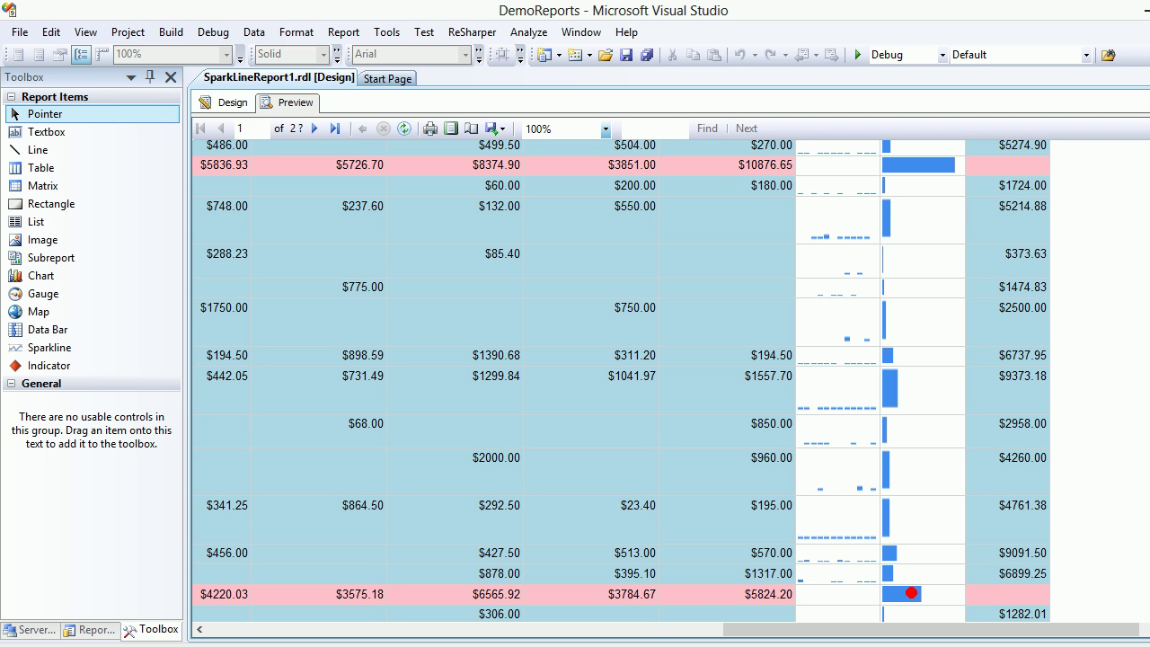
{"action": "left_click_drag", "start_coordinate": [957, 595], "coordinate": [989, 594]}
{"action": "left_click_drag", "start_coordinate": [960, 165], "coordinate": [985, 166]}
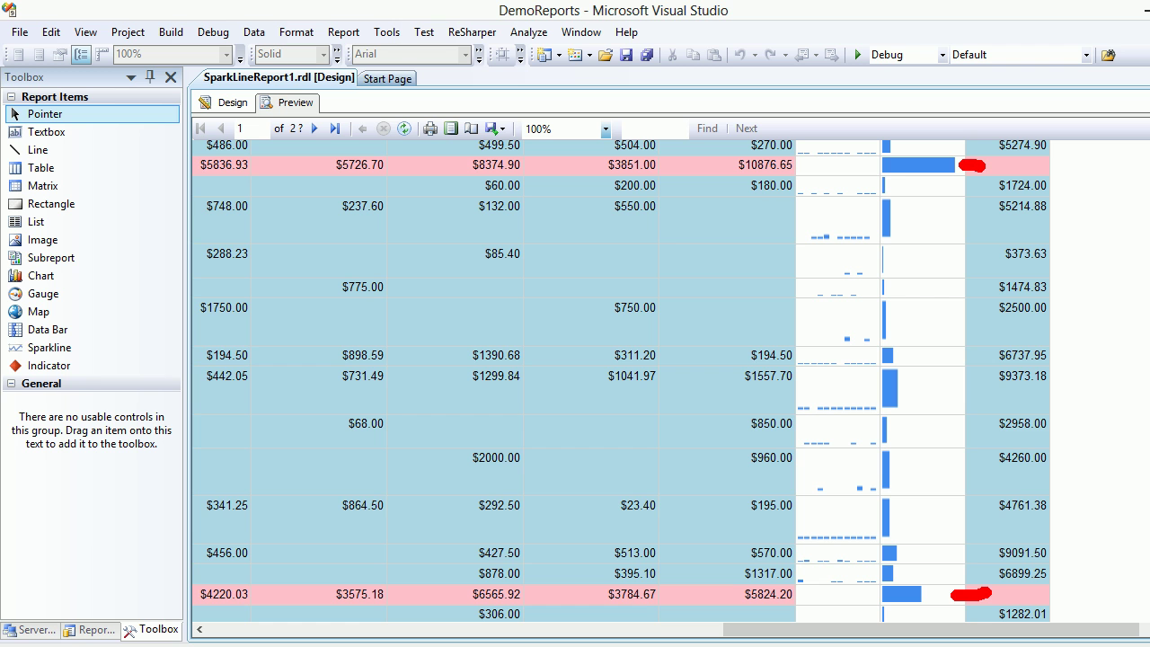
{"action": "key", "text": "Escape"}
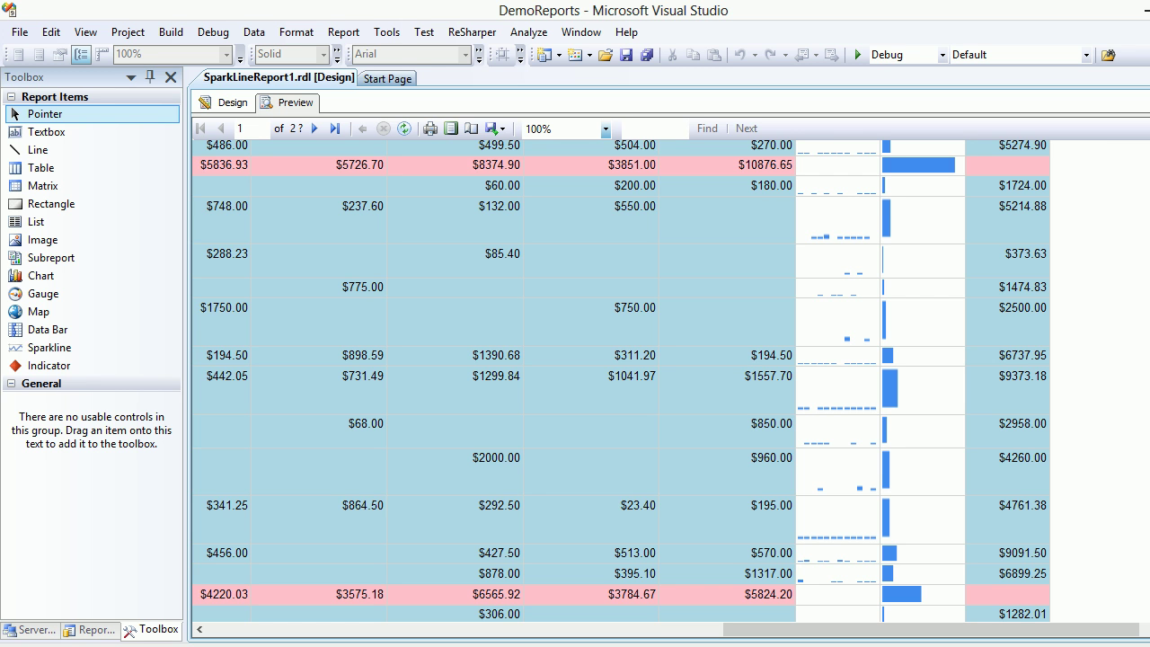
{"action": "scroll", "coordinate": [620, 382], "scroll_direction": "down", "scroll_amount": 10}
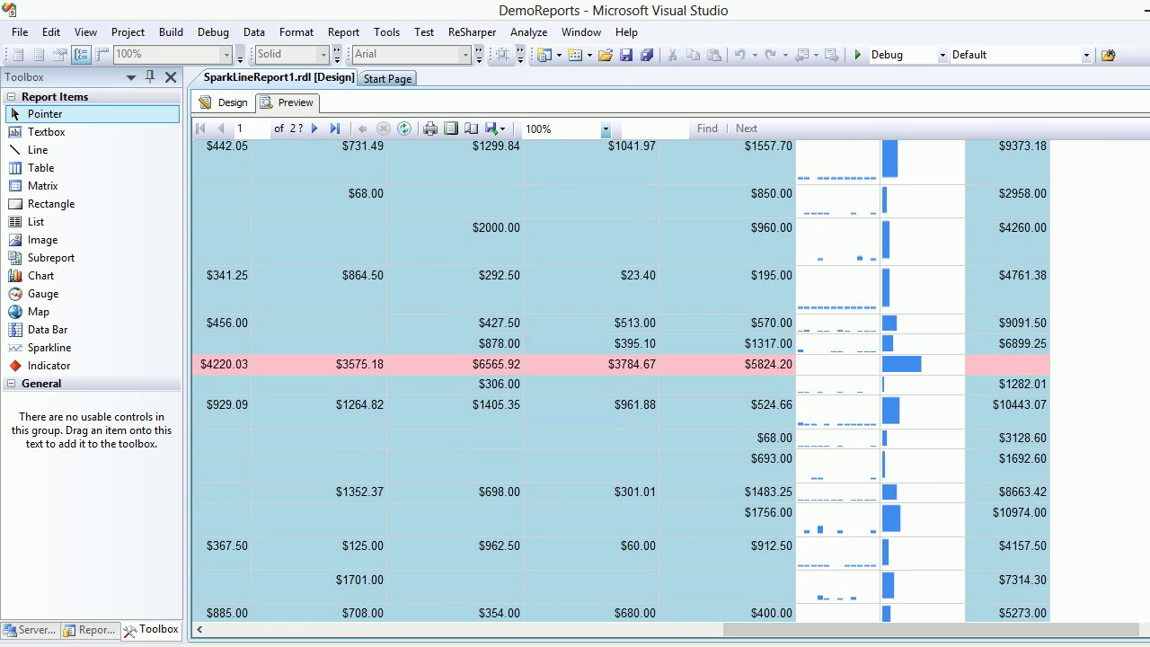
{"action": "scroll", "coordinate": [621, 381], "scroll_direction": "down", "scroll_amount": 1}
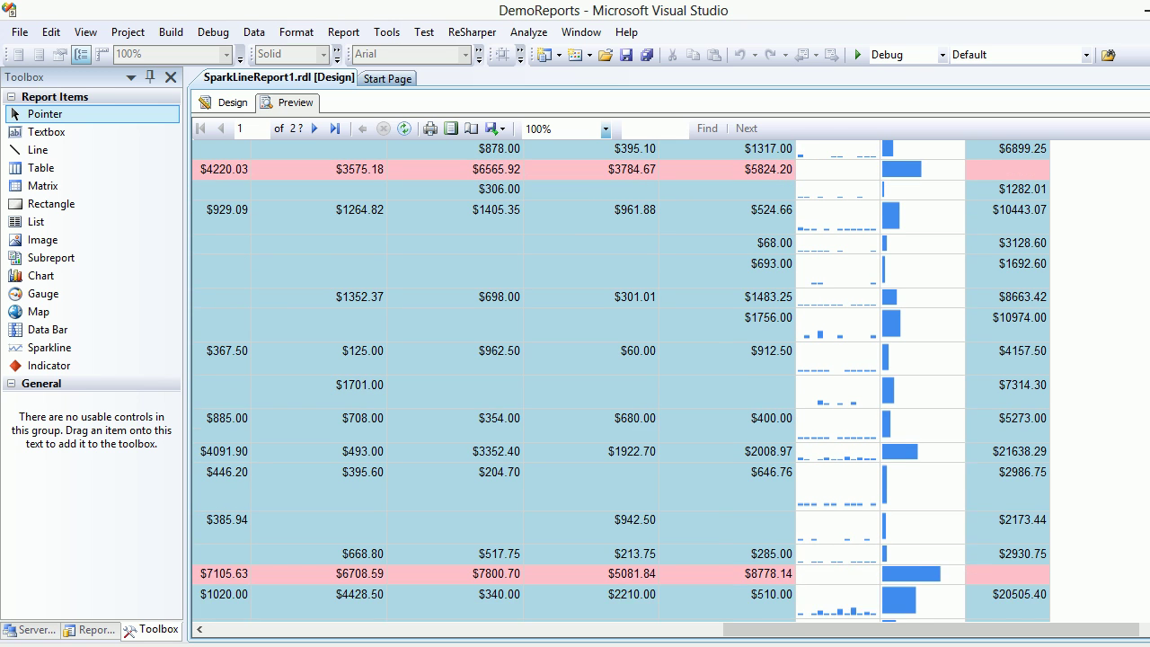
{"action": "scroll", "coordinate": [621, 381], "scroll_direction": "up", "scroll_amount": 1}
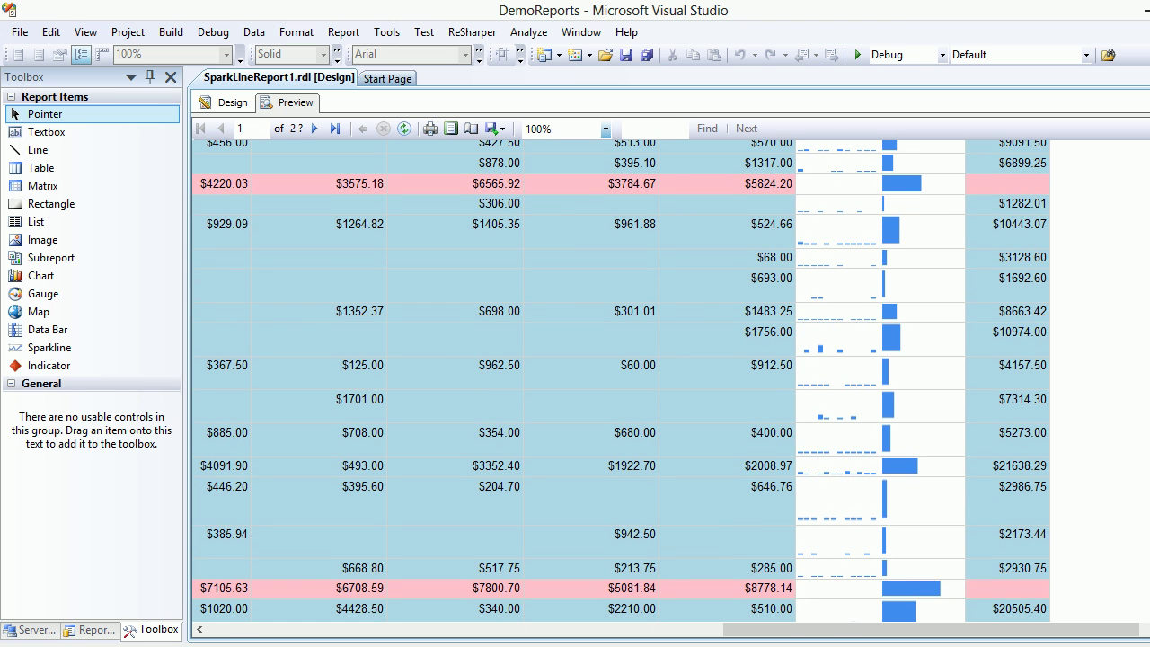
{"action": "key", "text": "ctrl+2"}
{"action": "left_click_drag", "start_coordinate": [959, 584], "coordinate": [985, 582]}
{"action": "left_click_drag", "start_coordinate": [948, 189], "coordinate": [978, 190]}
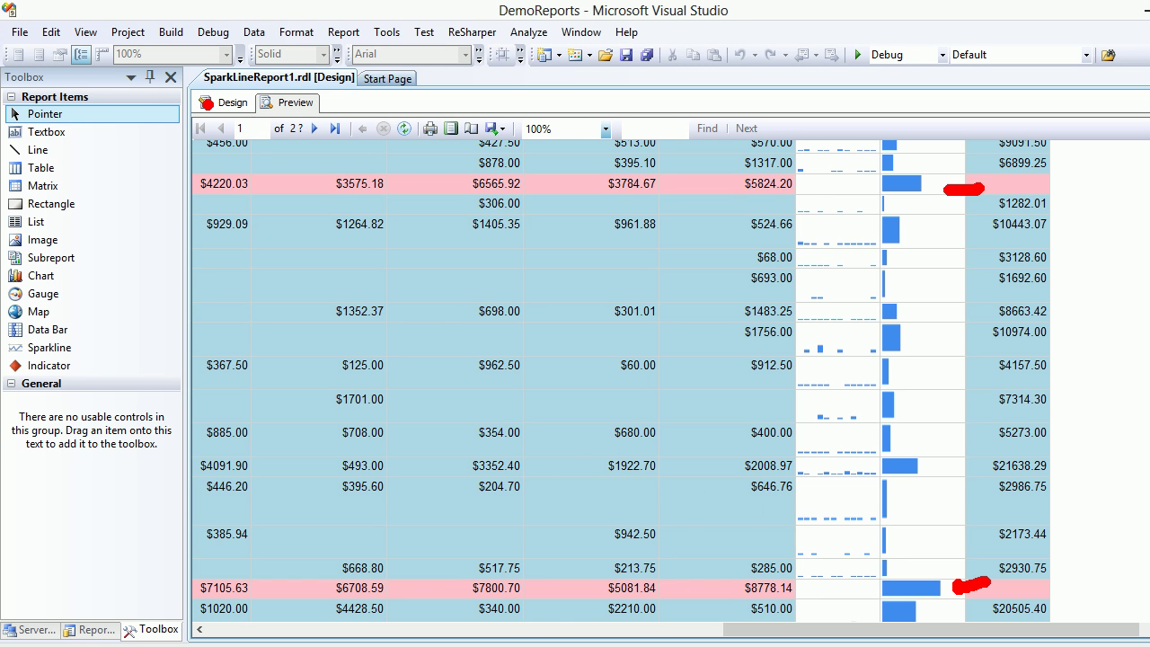
{"action": "key", "text": "Escape"}
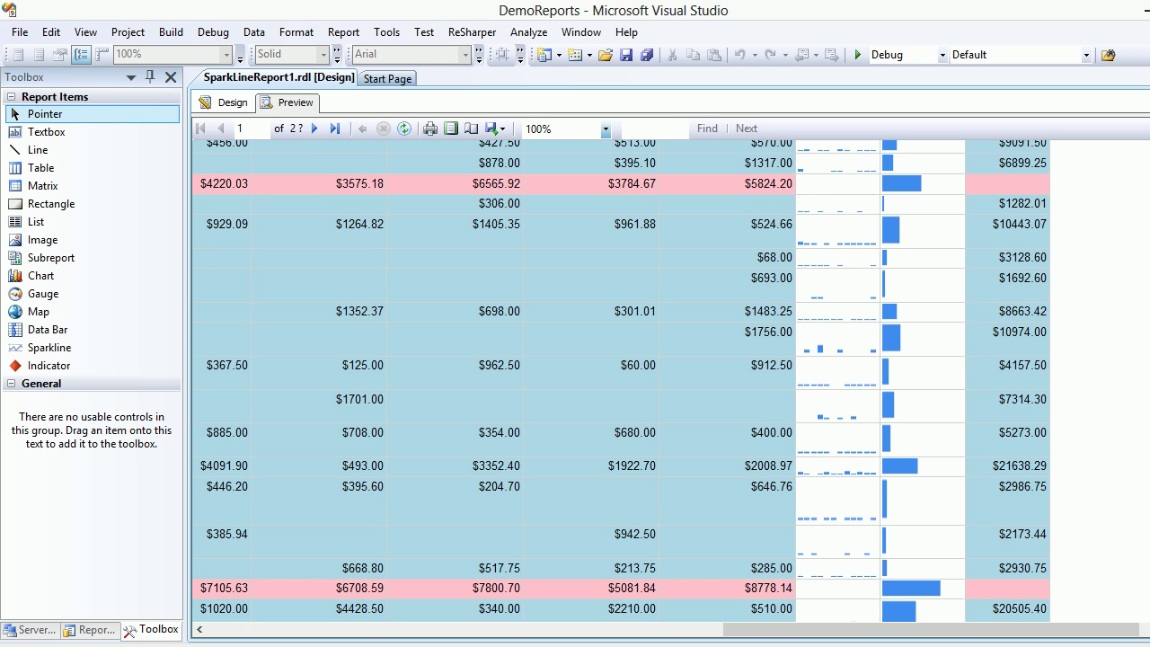
Step: In the report design, copy the category total row's [Sum(ProductSales)] cell into that row's empty Total column cell and save the report
{"action": "left_click", "coordinate": [227, 102]}
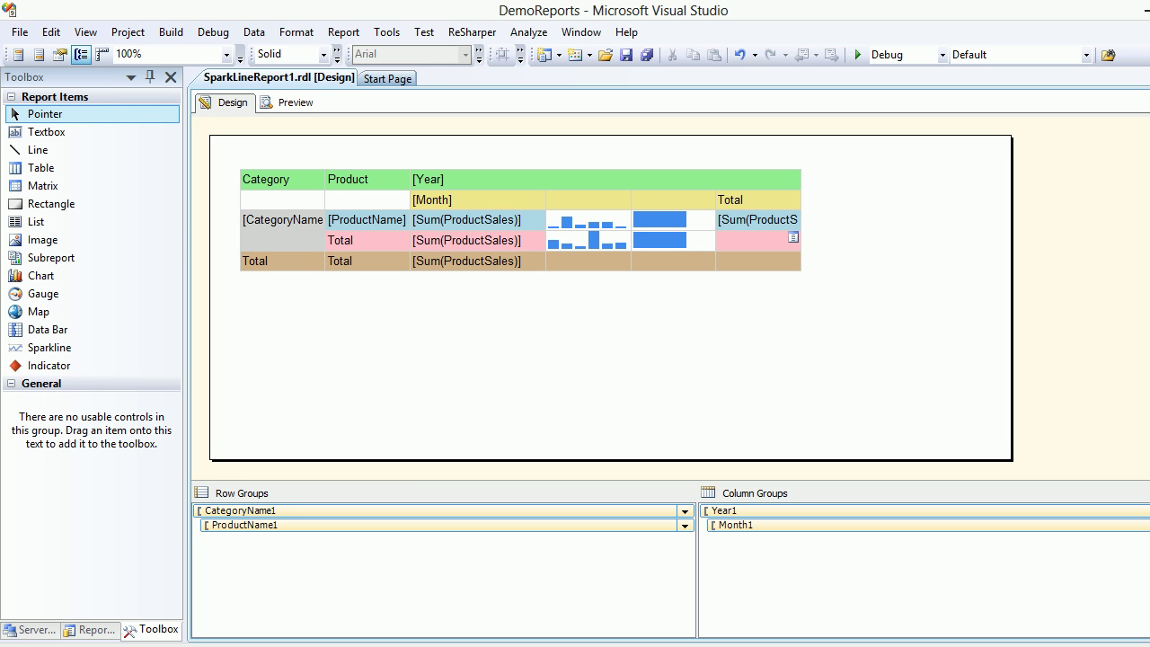
{"action": "left_click", "coordinate": [758, 240]}
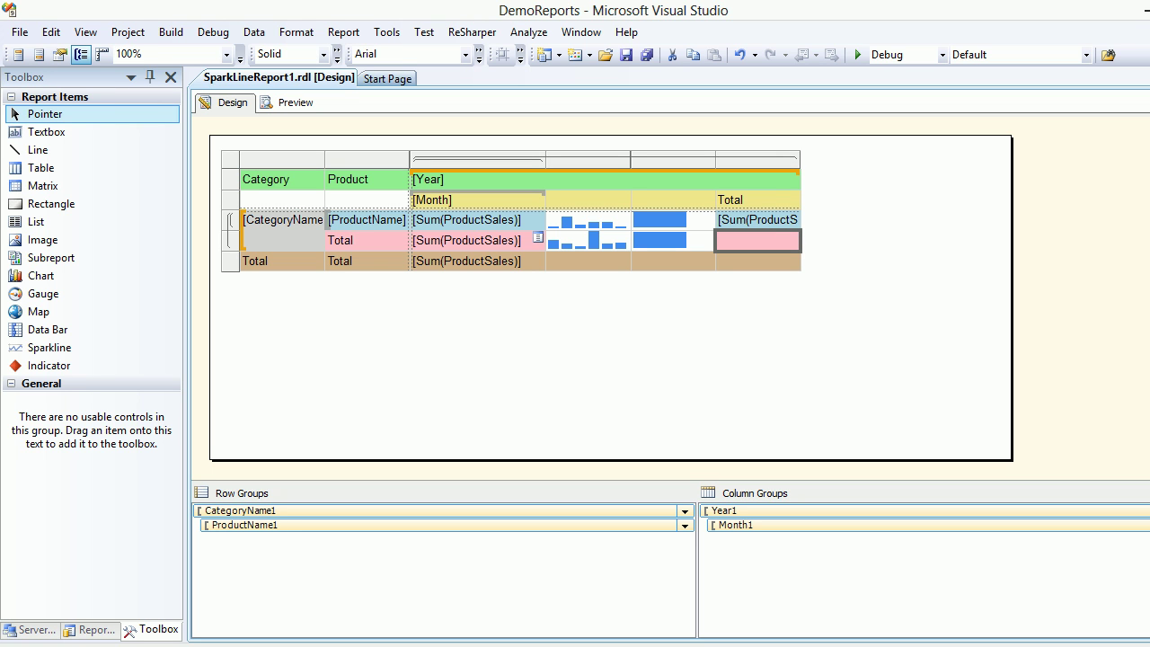
{"action": "left_click", "coordinate": [477, 240]}
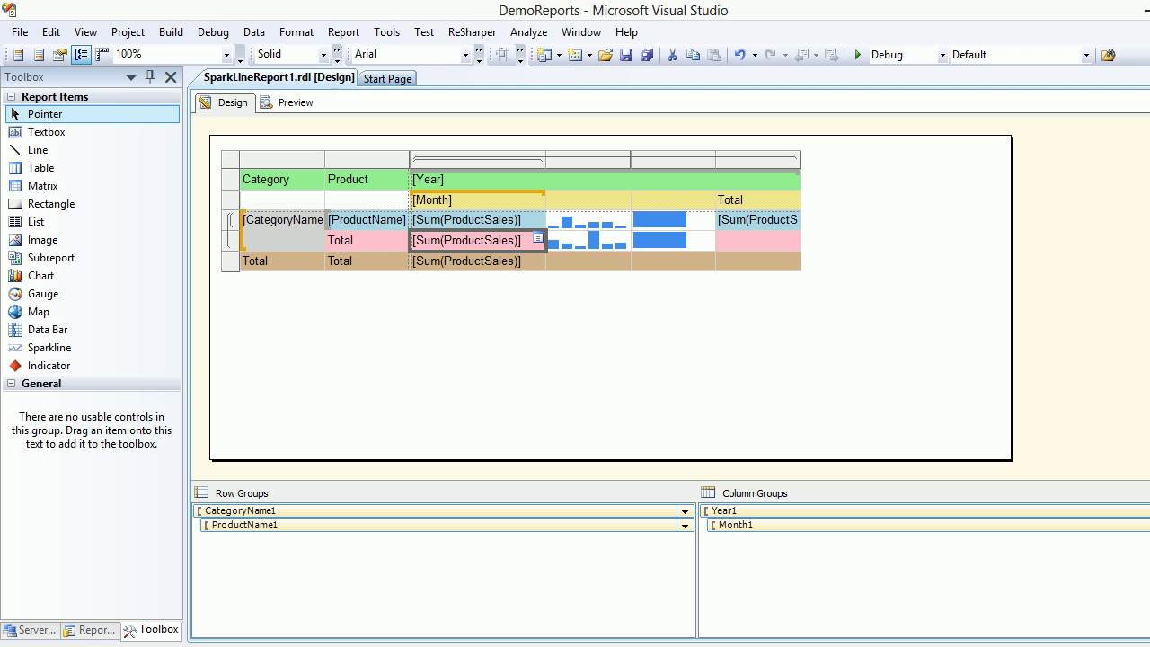
{"action": "key", "text": "ctrl+c"}
{"action": "left_click", "coordinate": [758, 240]}
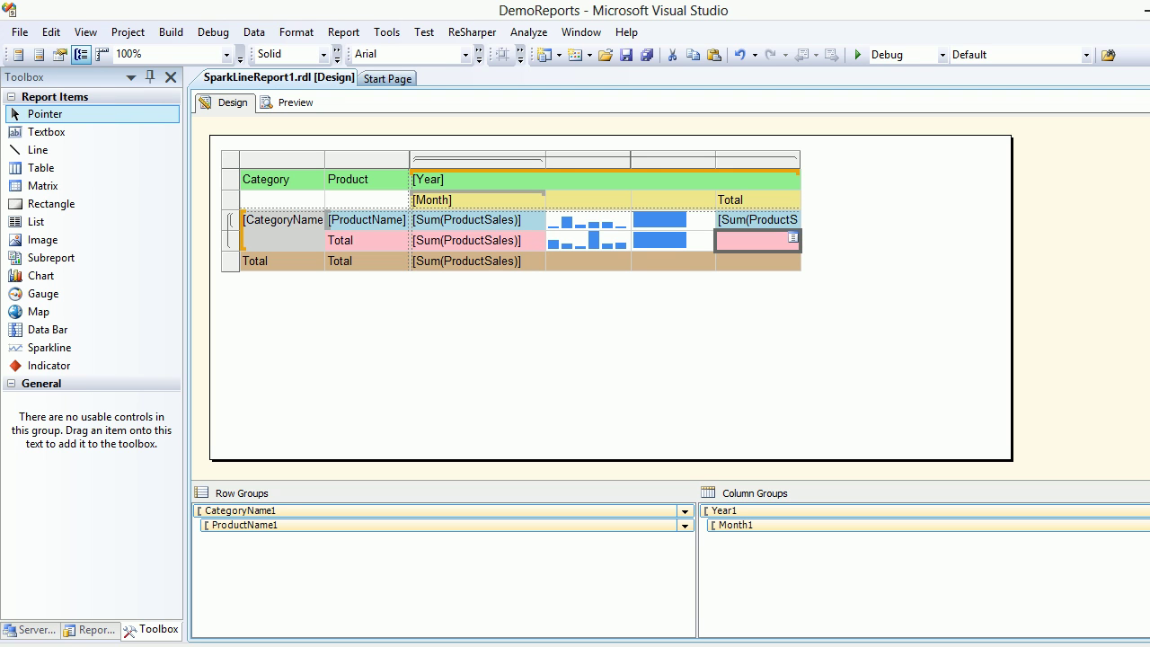
{"action": "key", "text": "ctrl+v"}
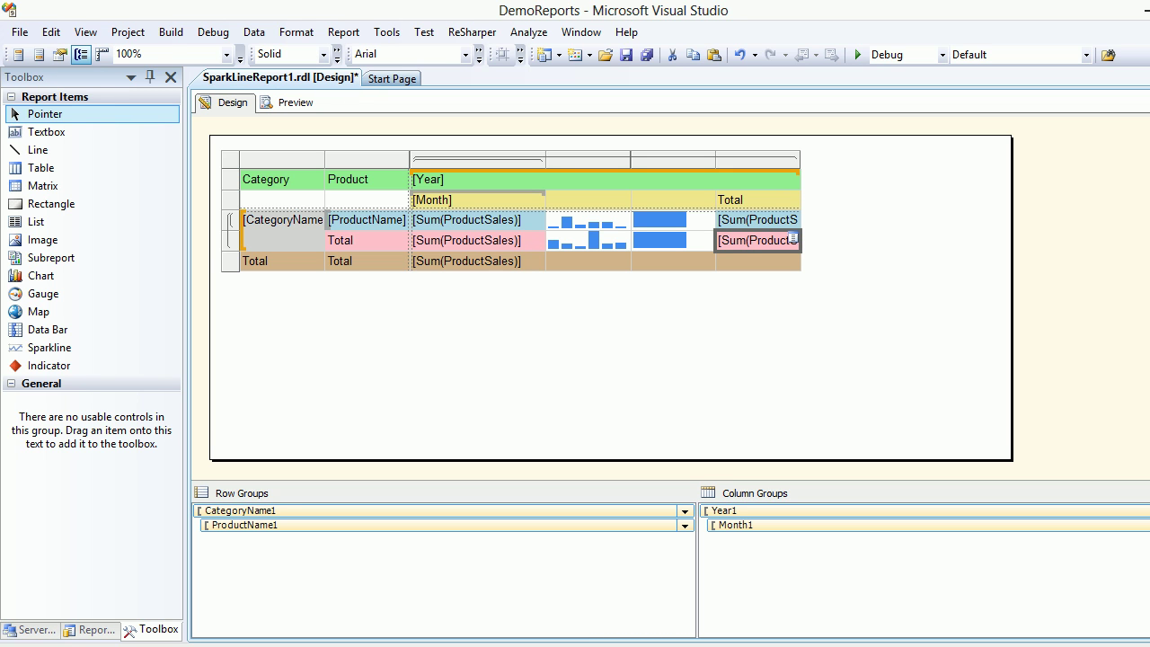
{"action": "key", "text": "ctrl+s"}
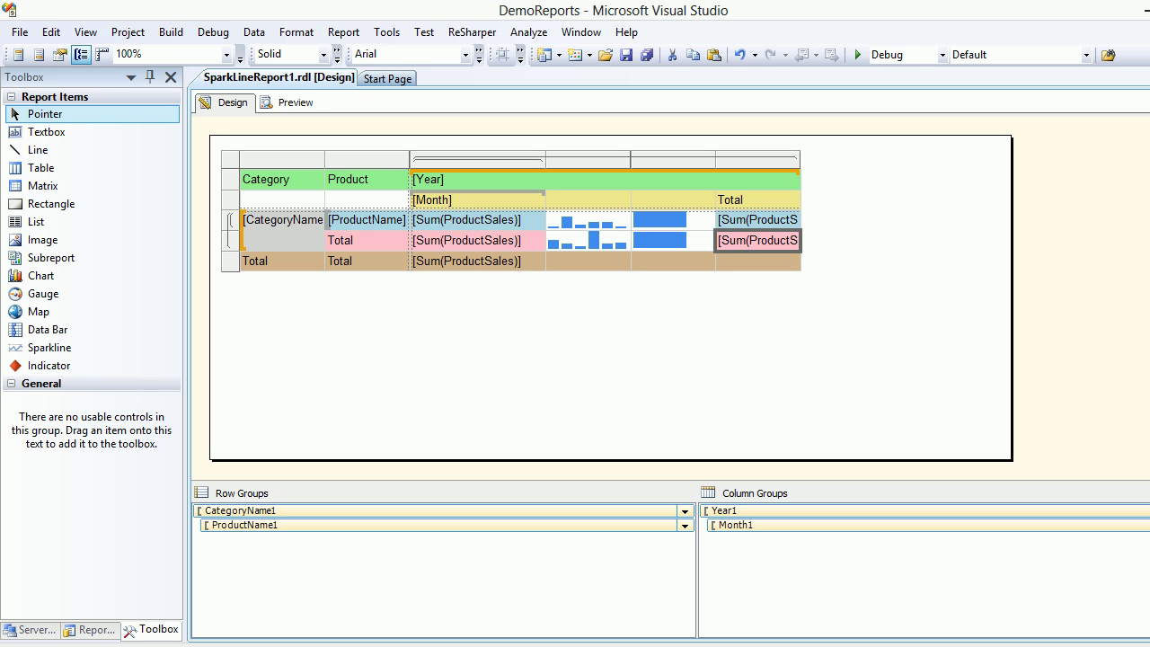
Step: Preview the report and compare each category's data bar with its amount in the Total column
{"action": "left_click", "coordinate": [288, 102]}
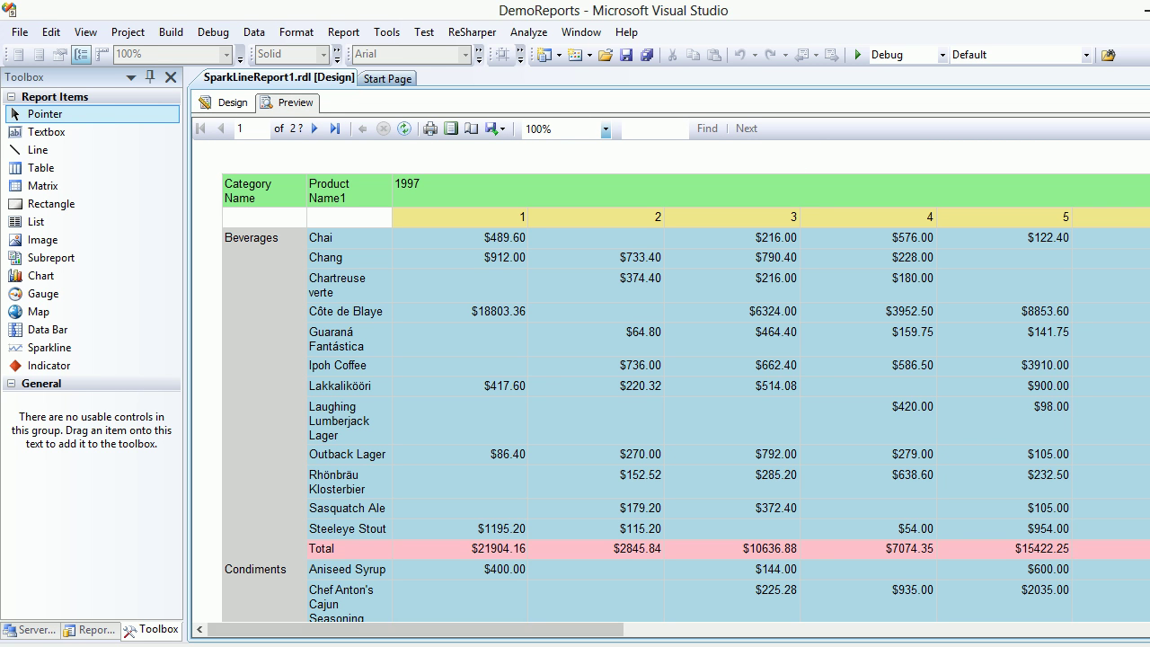
{"action": "left_click_drag", "start_coordinate": [415, 629], "coordinate": [963, 629]}
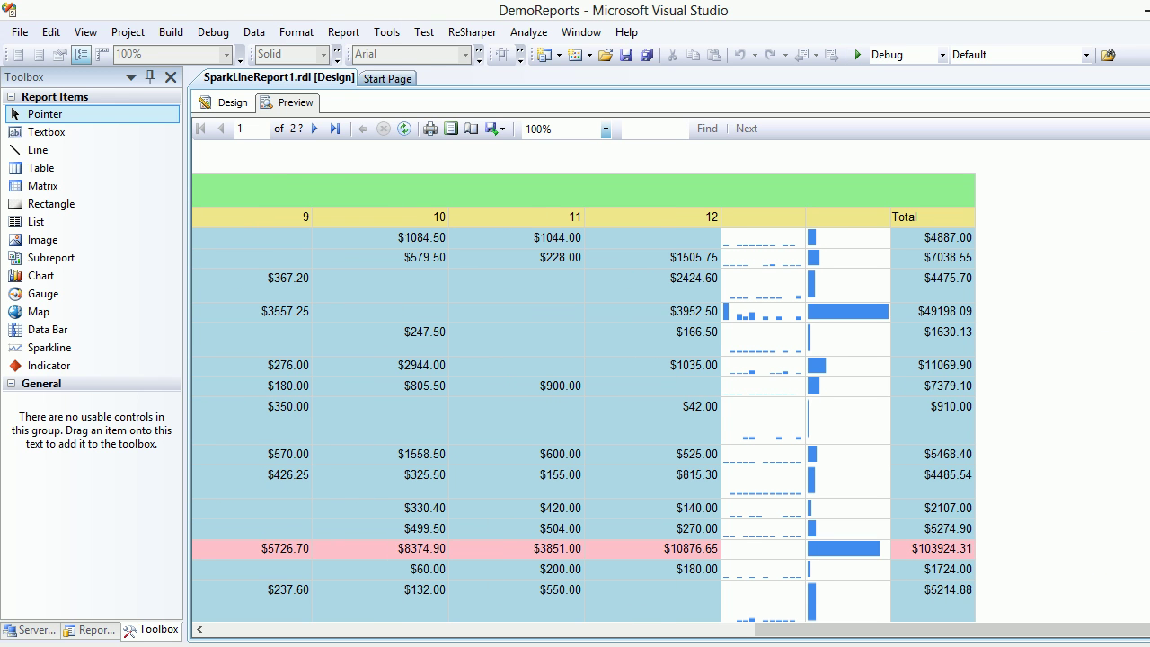
{"action": "scroll", "coordinate": [584, 377], "scroll_direction": "down", "scroll_amount": 5}
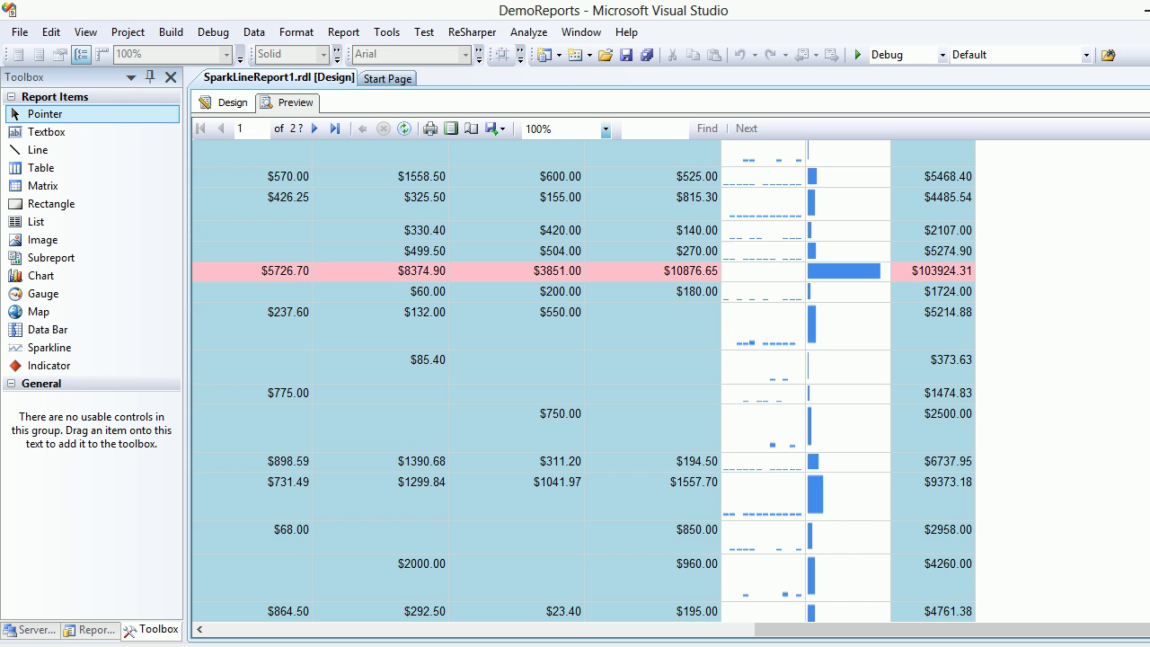
{"action": "scroll", "coordinate": [584, 377], "scroll_direction": "down", "scroll_amount": 2}
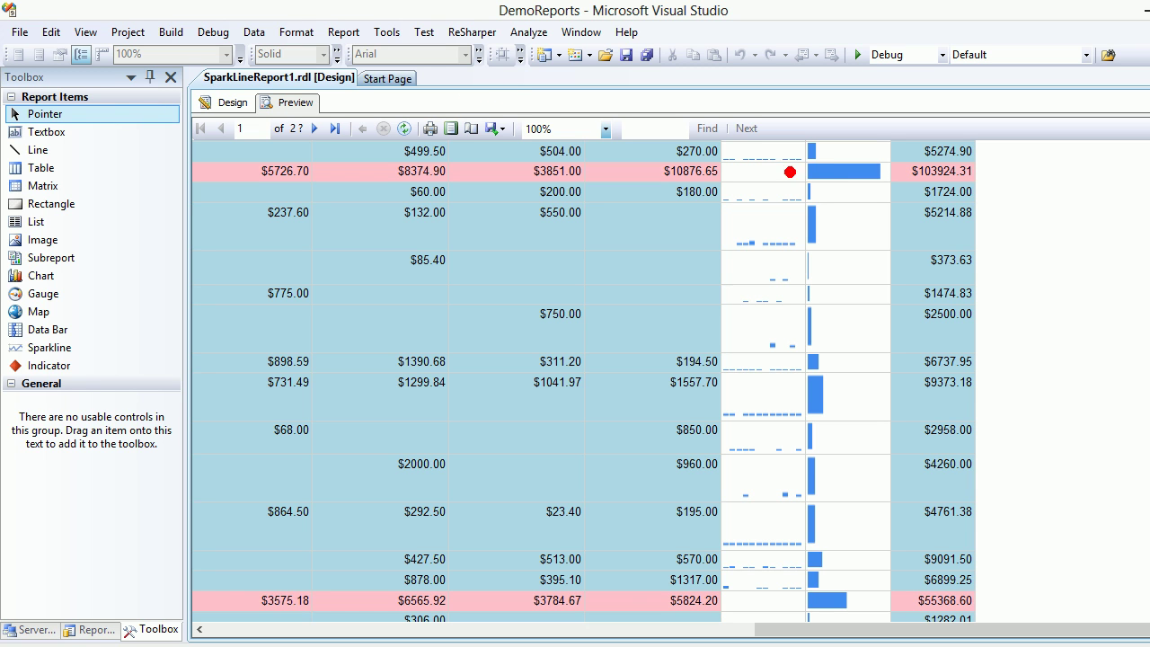
{"action": "left_click_drag", "start_coordinate": [1024, 170], "coordinate": [986, 169]}
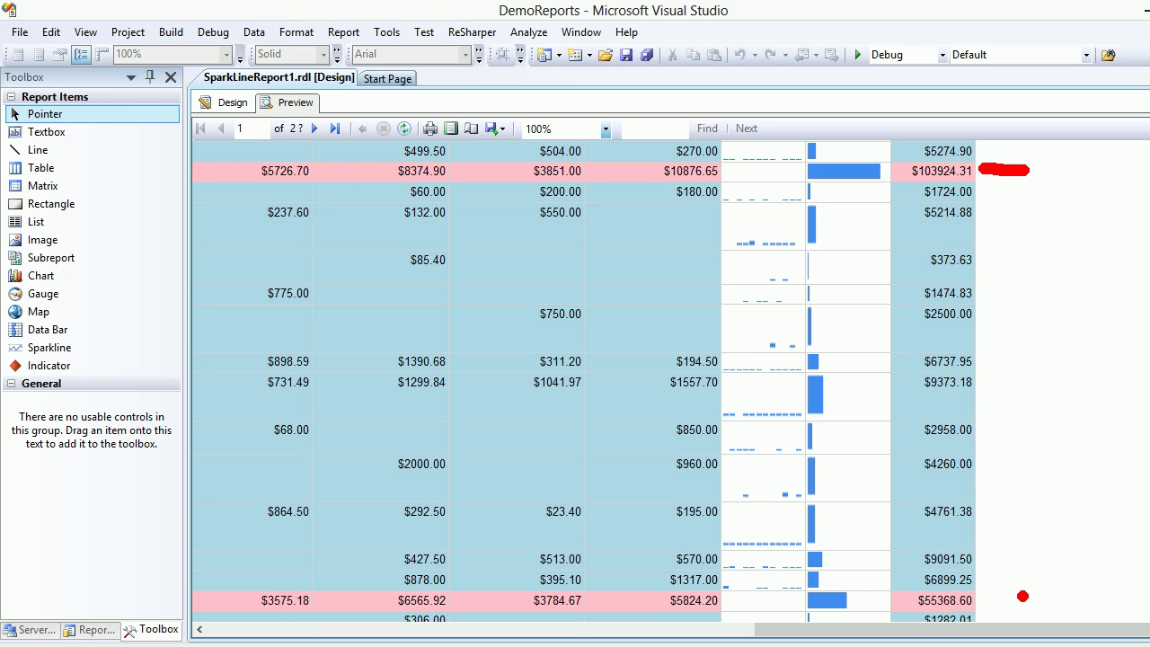
{"action": "left_click_drag", "start_coordinate": [1026, 595], "coordinate": [986, 598]}
{"action": "key", "text": "Escape"}
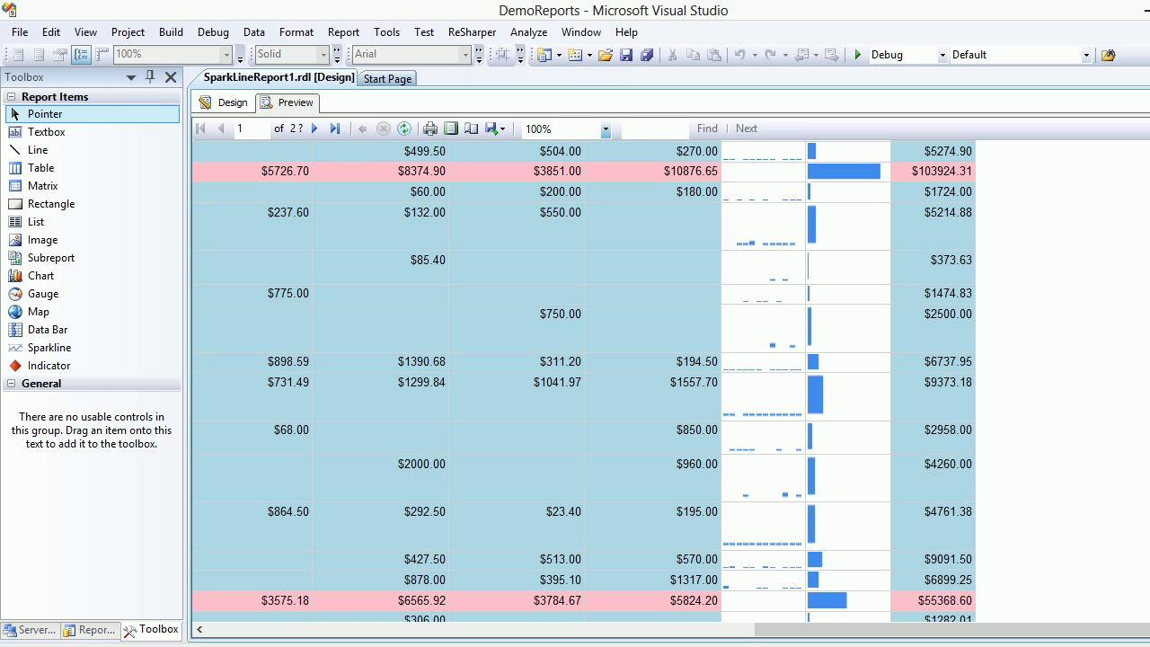
{"action": "scroll", "coordinate": [584, 381], "scroll_direction": "down", "scroll_amount": 10}
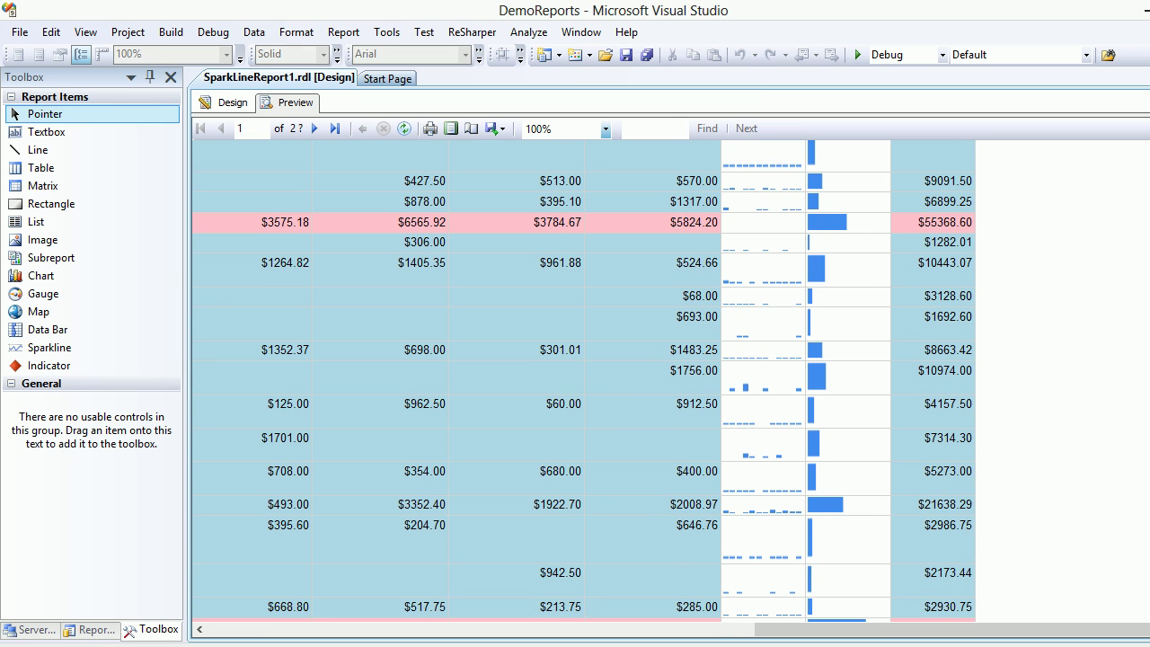
{"action": "scroll", "coordinate": [585, 381], "scroll_direction": "down", "scroll_amount": 1}
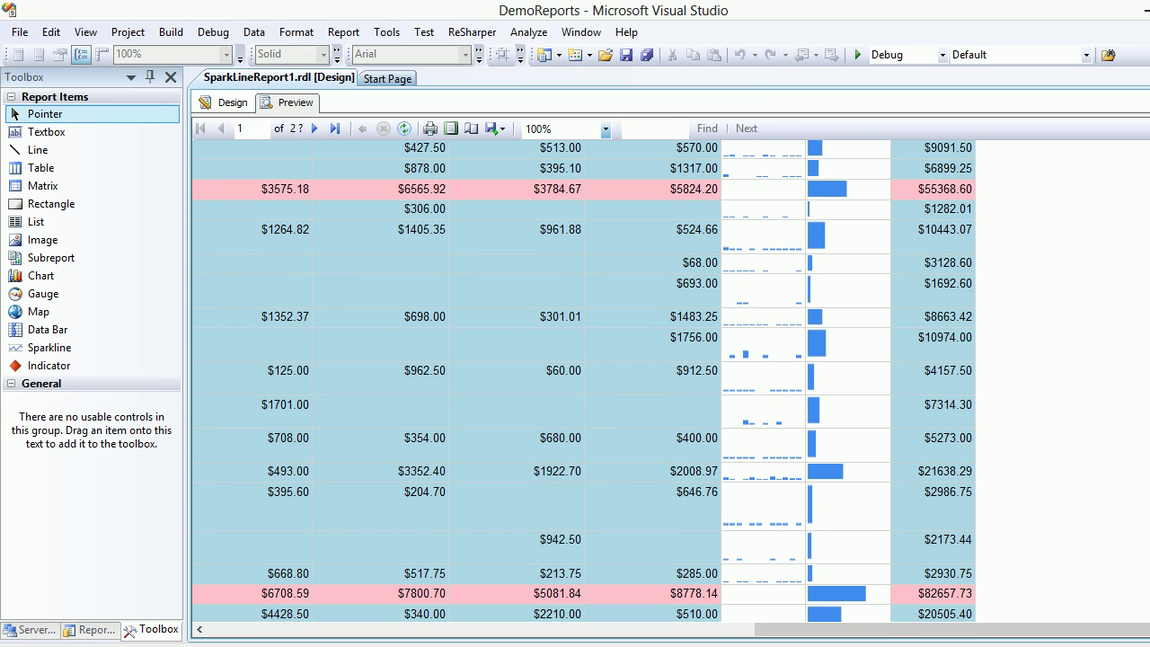
{"action": "key", "text": "ctrl+2"}
{"action": "left_click_drag", "start_coordinate": [967, 583], "coordinate": [978, 584]}
{"action": "left_click_drag", "start_coordinate": [978, 180], "coordinate": [989, 191]}
{"action": "key", "text": "Escape"}
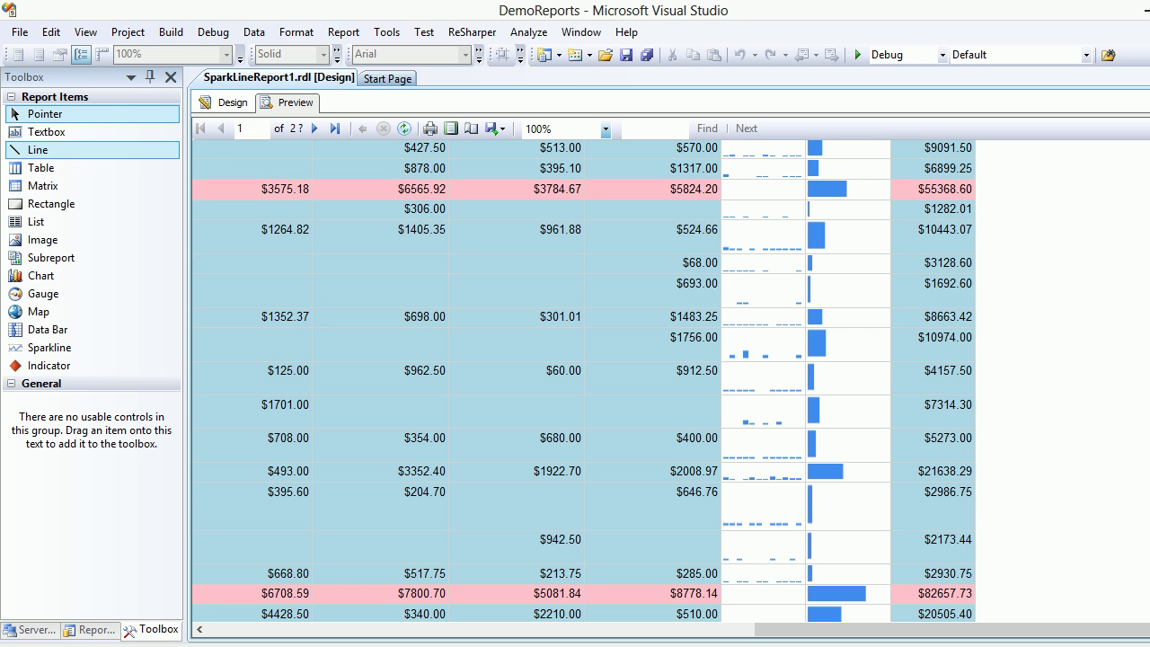
{"action": "key", "text": "ctrl+2"}
{"action": "left_click_drag", "start_coordinate": [122, 133], "coordinate": [118, 369]}
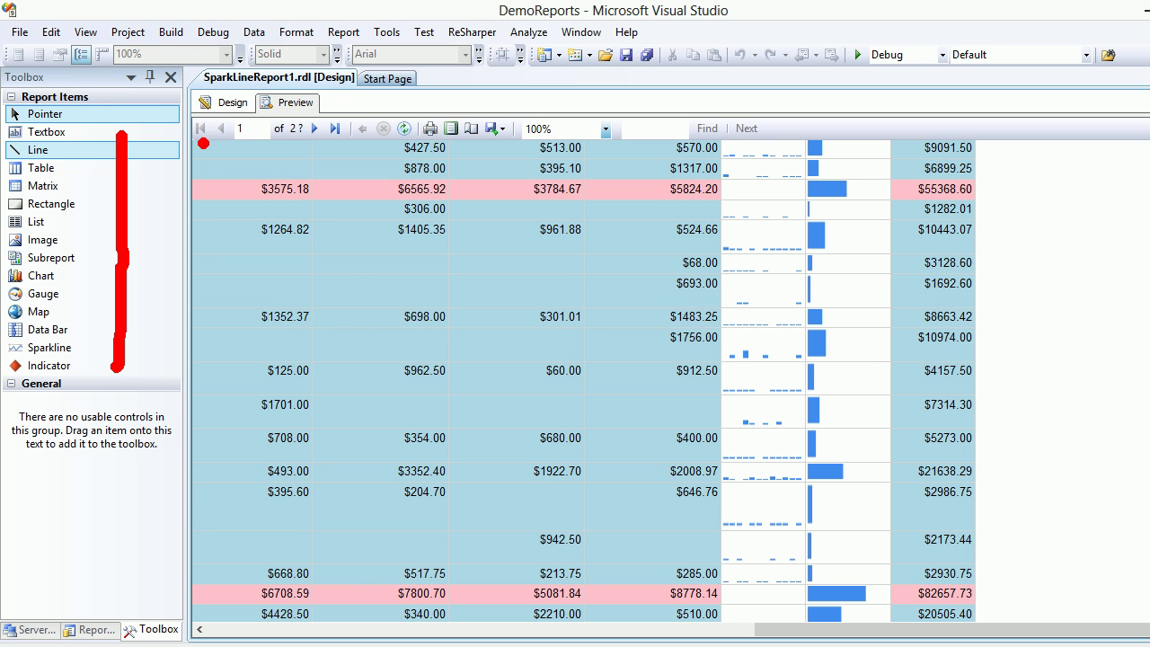
{"action": "key", "text": "Escape"}
Step: Return to the report's design view
{"action": "left_click", "coordinate": [226, 102]}
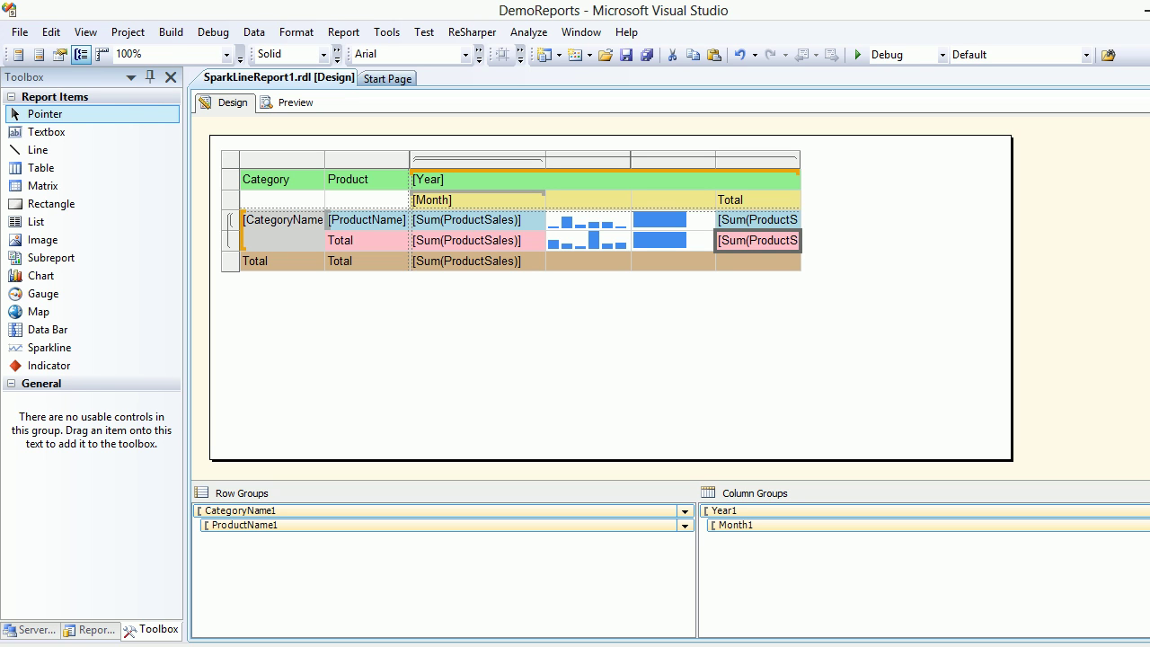